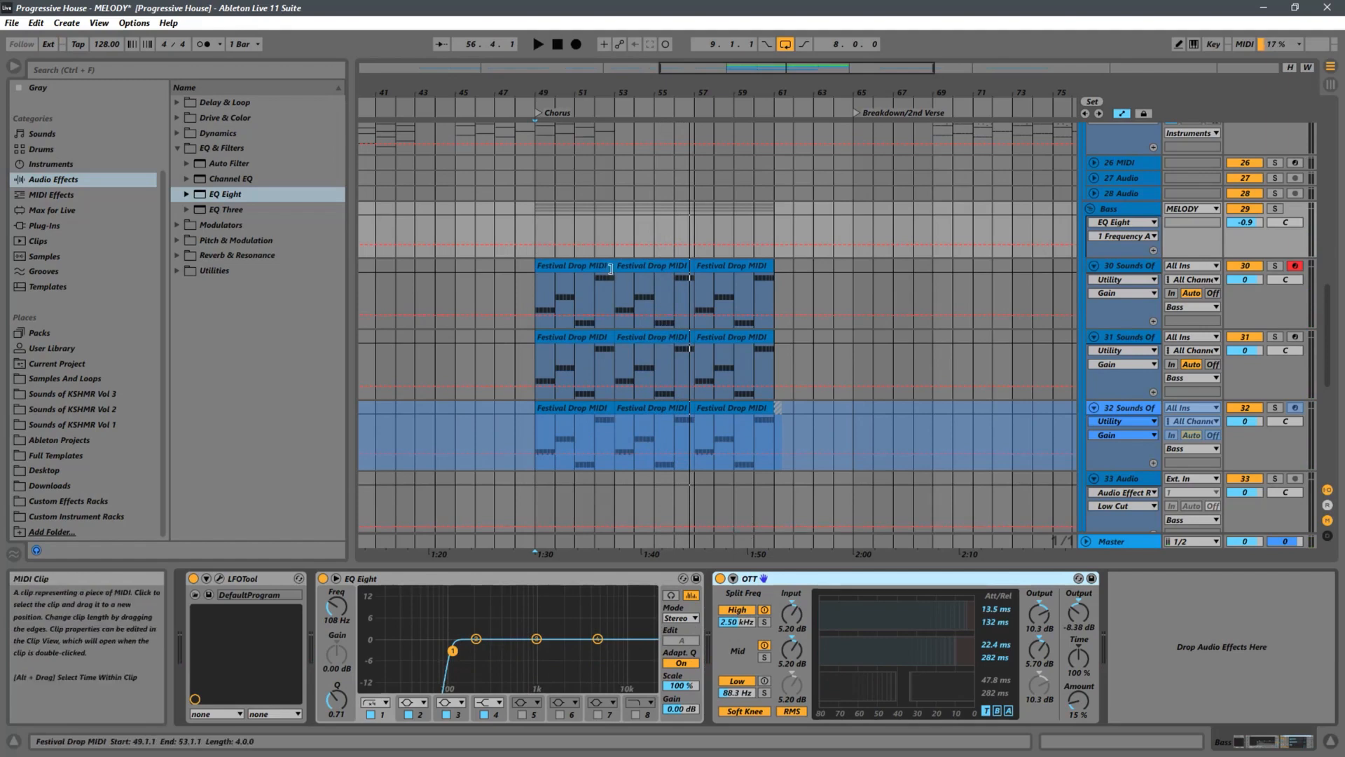
Step: Switch the Bass group's EQ Eight to M/S mode and select the side channel (S) for editing
left_click(673, 619)
left_click(666, 620)
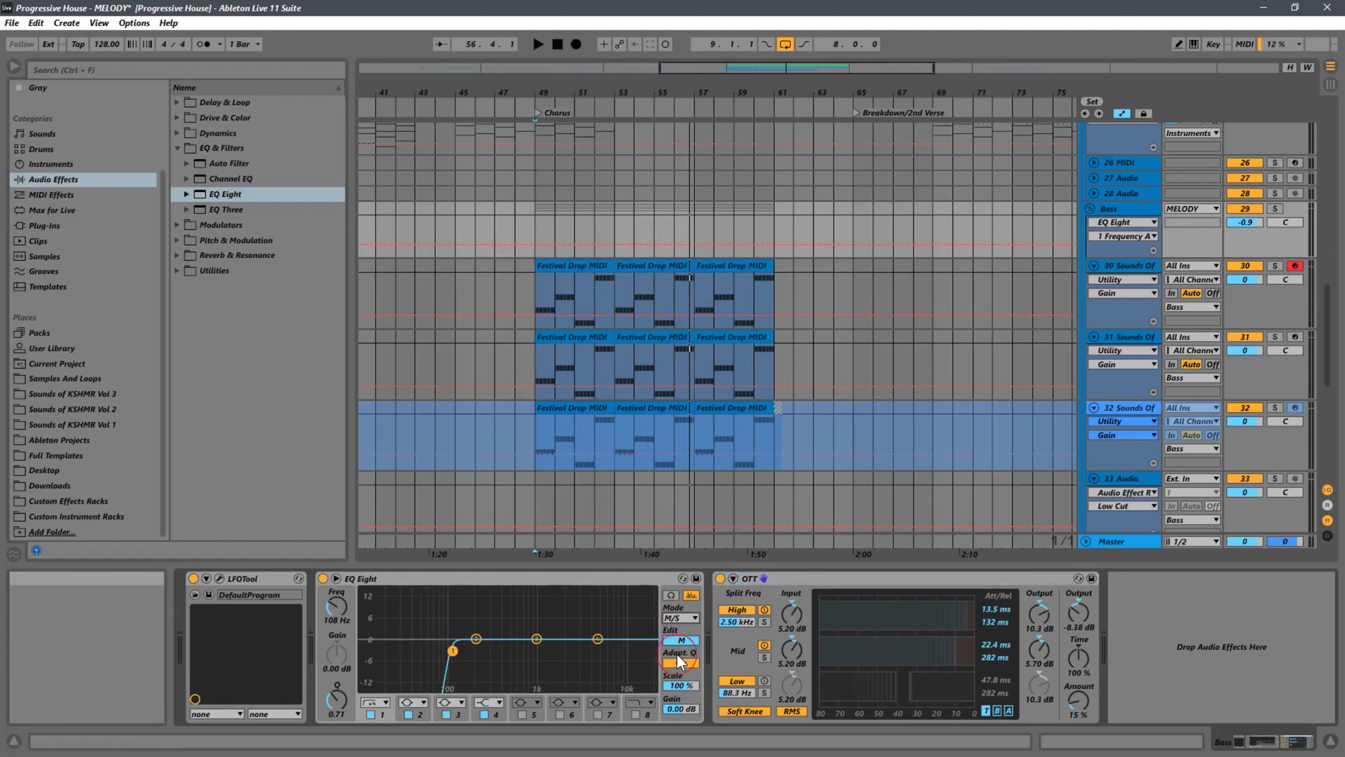
left_click(684, 642)
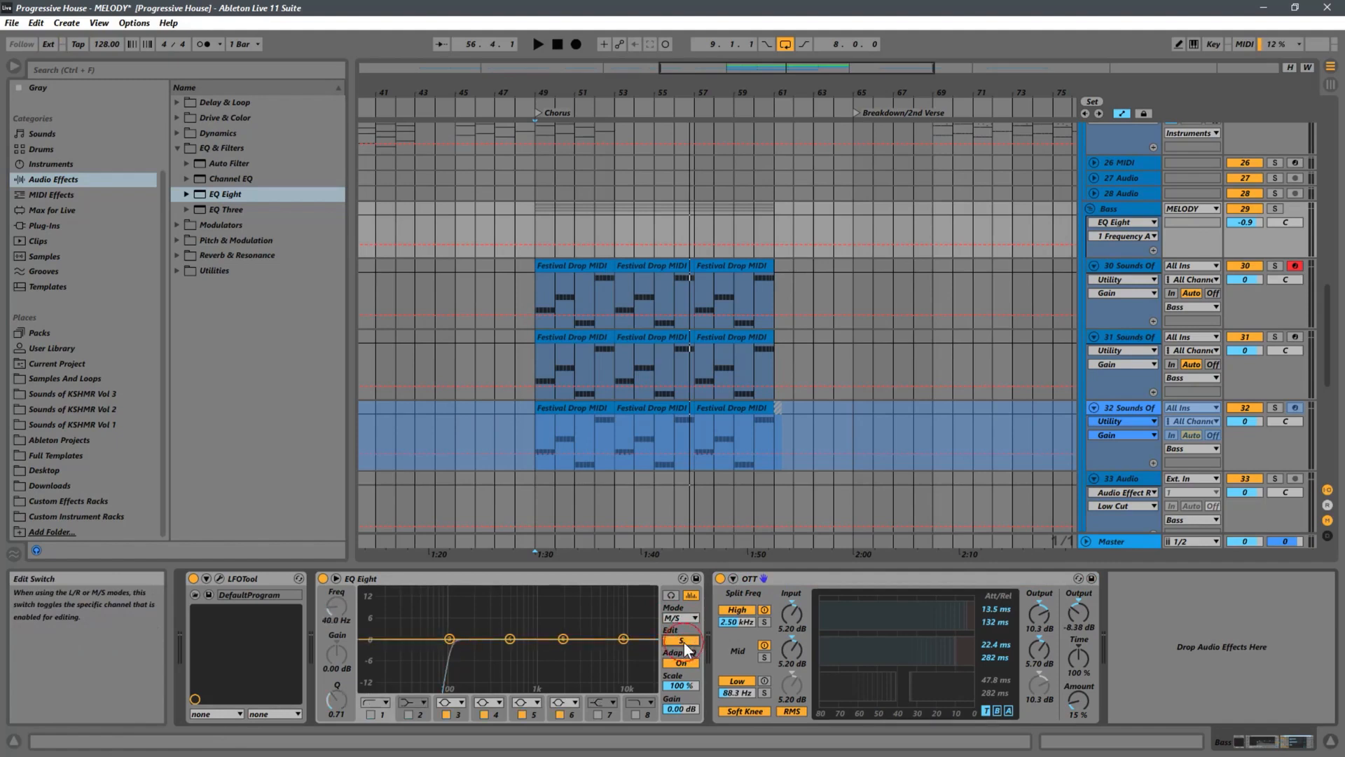
left_click(683, 642)
left_click(684, 642)
left_click(684, 641)
left_click(684, 641)
left_click(683, 641)
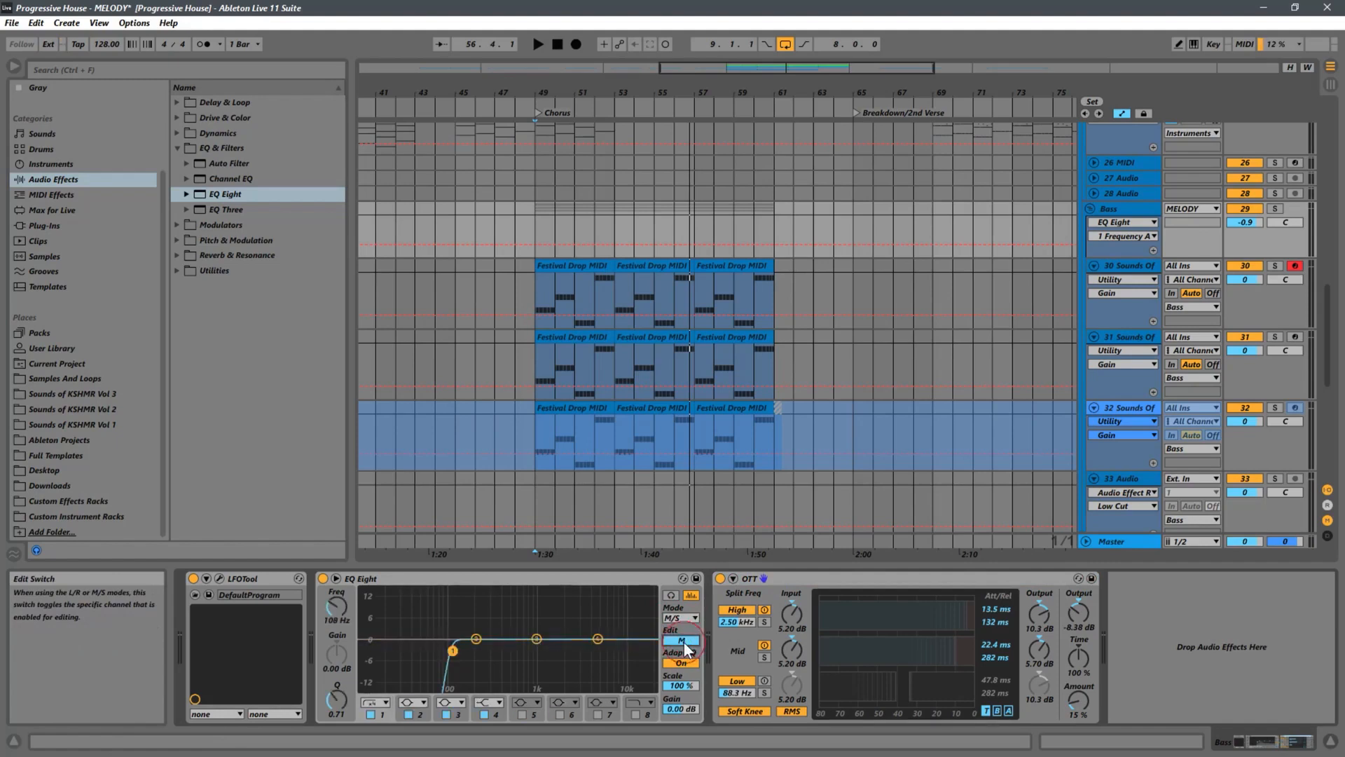
left_click(683, 641)
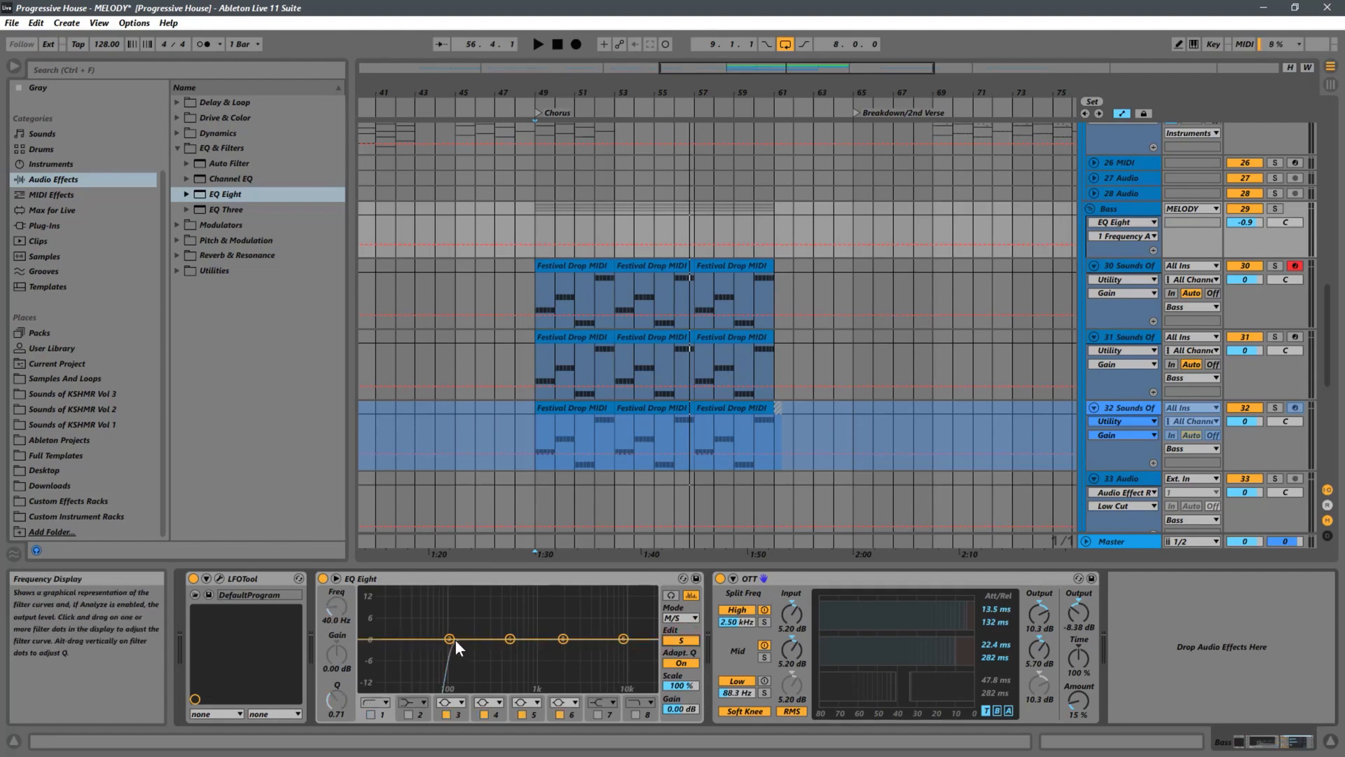
Step: During playback, boost band 3 of the side curve, placing it at about 484 Hz with 4.59 dB of gain
key("space")
left_click_drag(456, 639, 562, 614)
key("space")
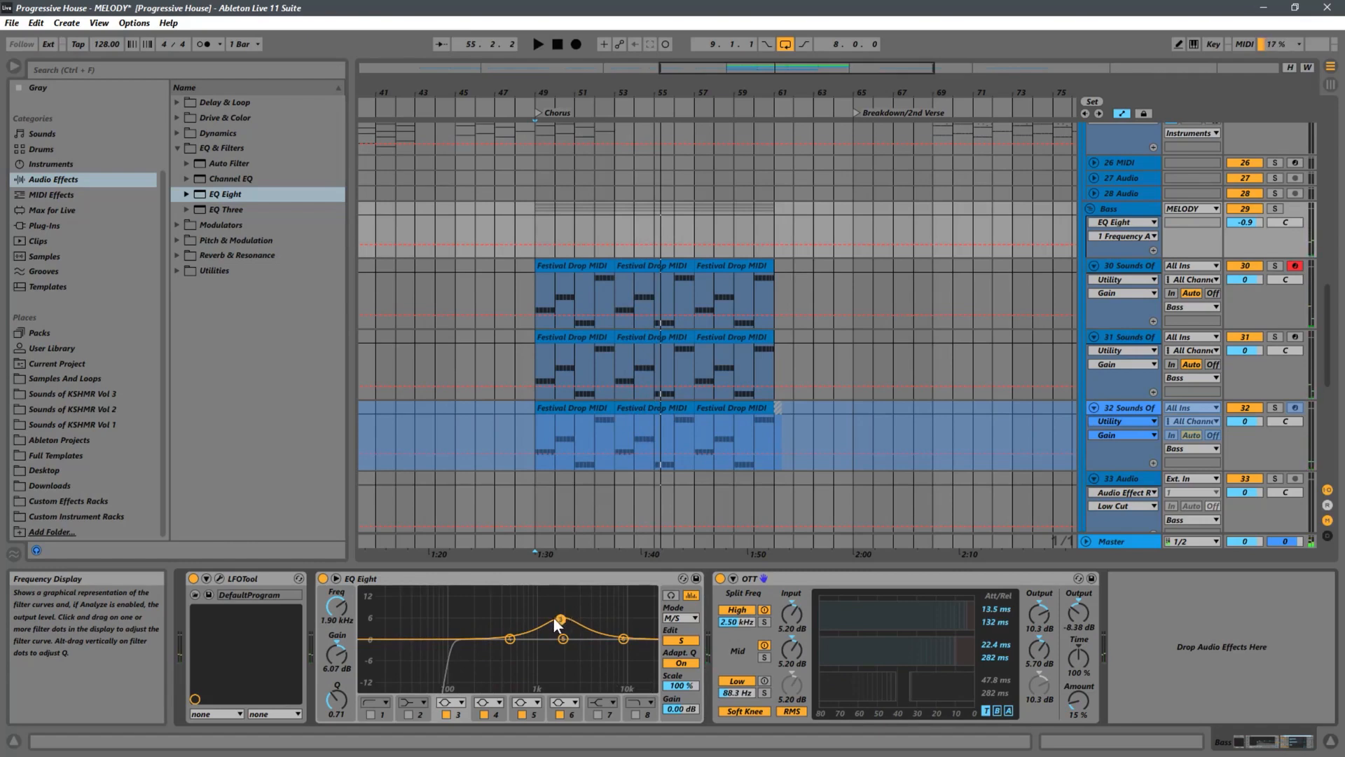
left_click_drag(559, 619, 508, 624)
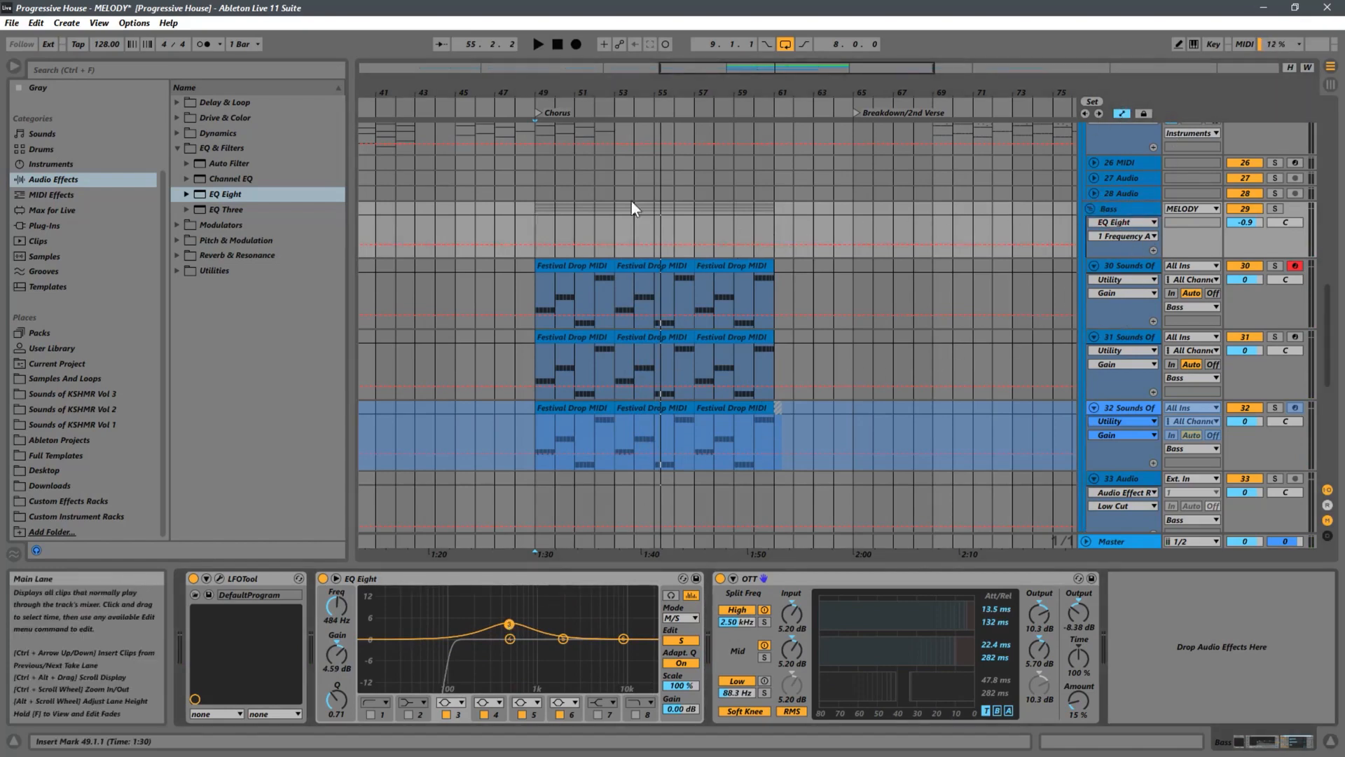
Step: Try a dip to about 27 Hz near the end of bar 49 in the EQ Eight 1 Frequency A automation, and undo it
key("space")
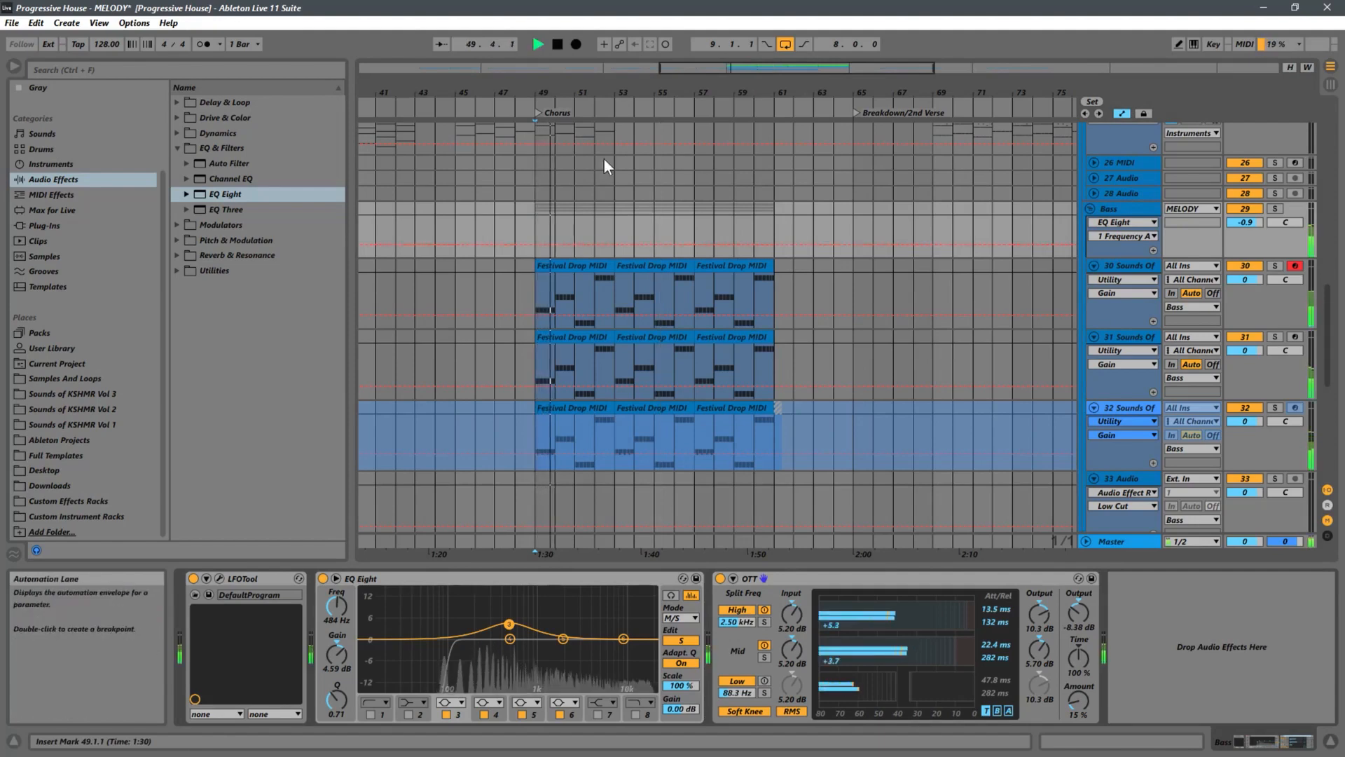
left_click_drag(549, 87, 588, 244)
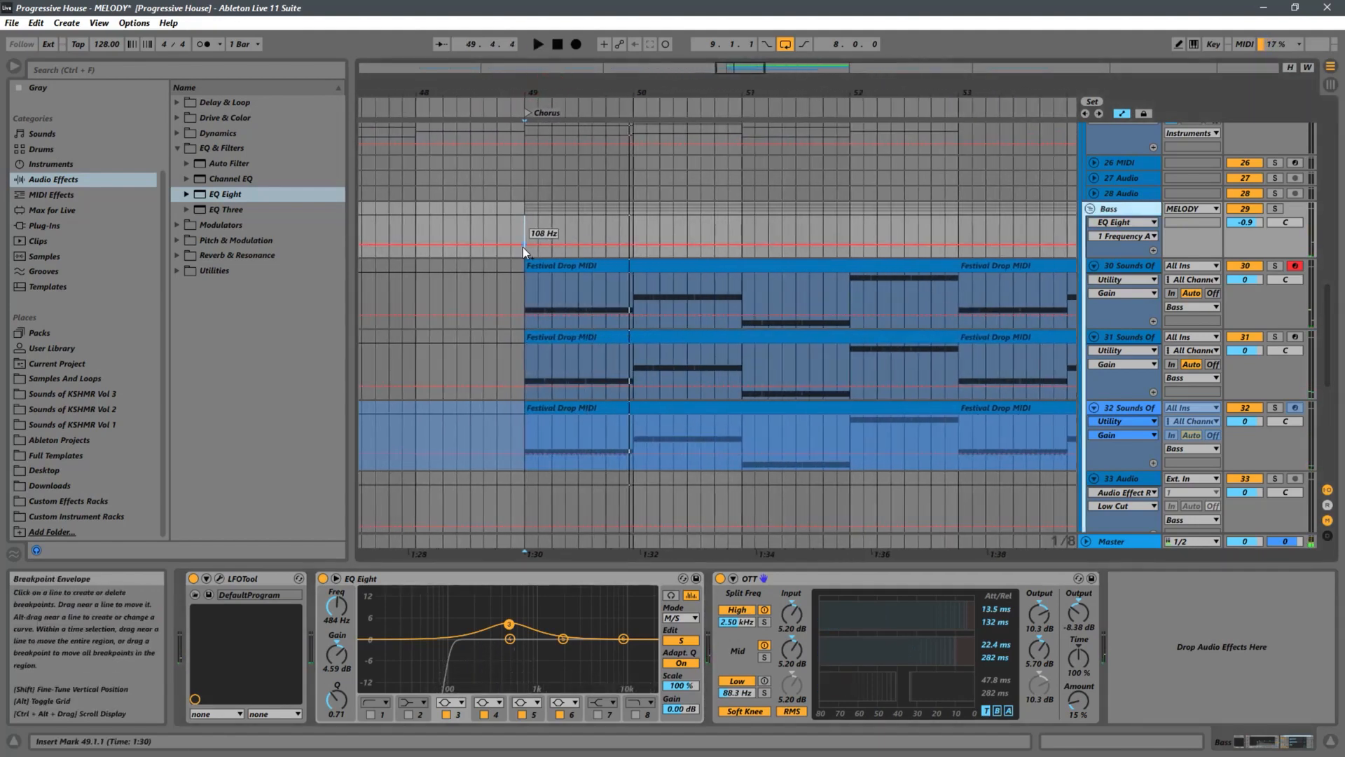
left_click(620, 245)
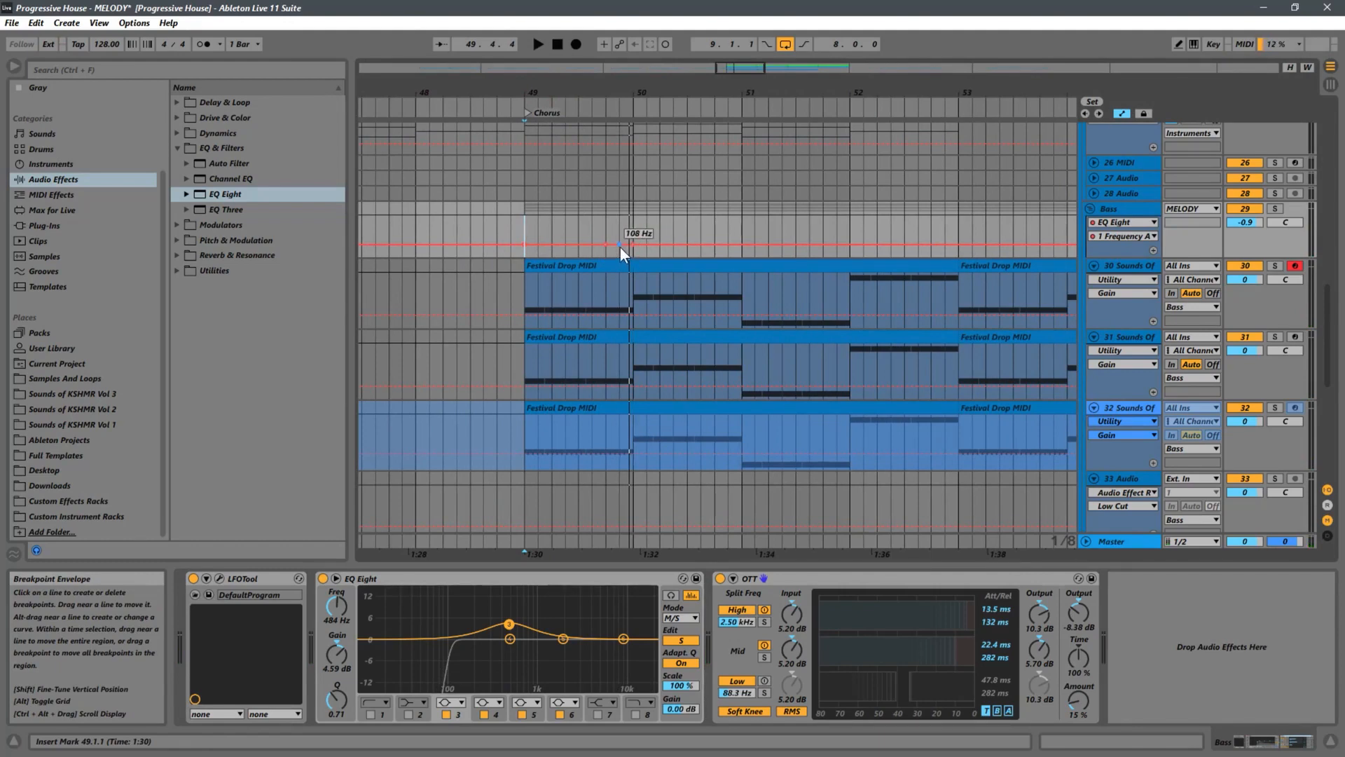
left_click_drag(619, 246, 619, 249)
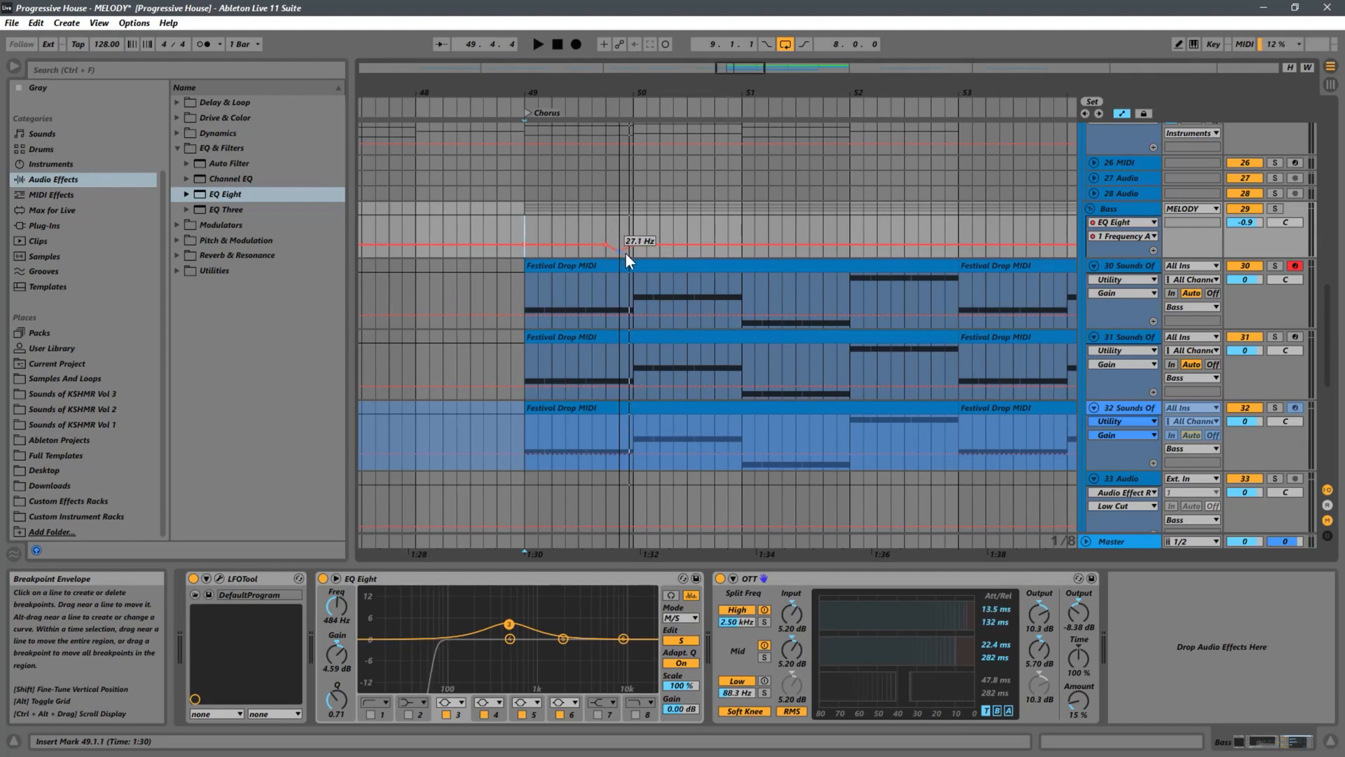
key("ctrl+z")
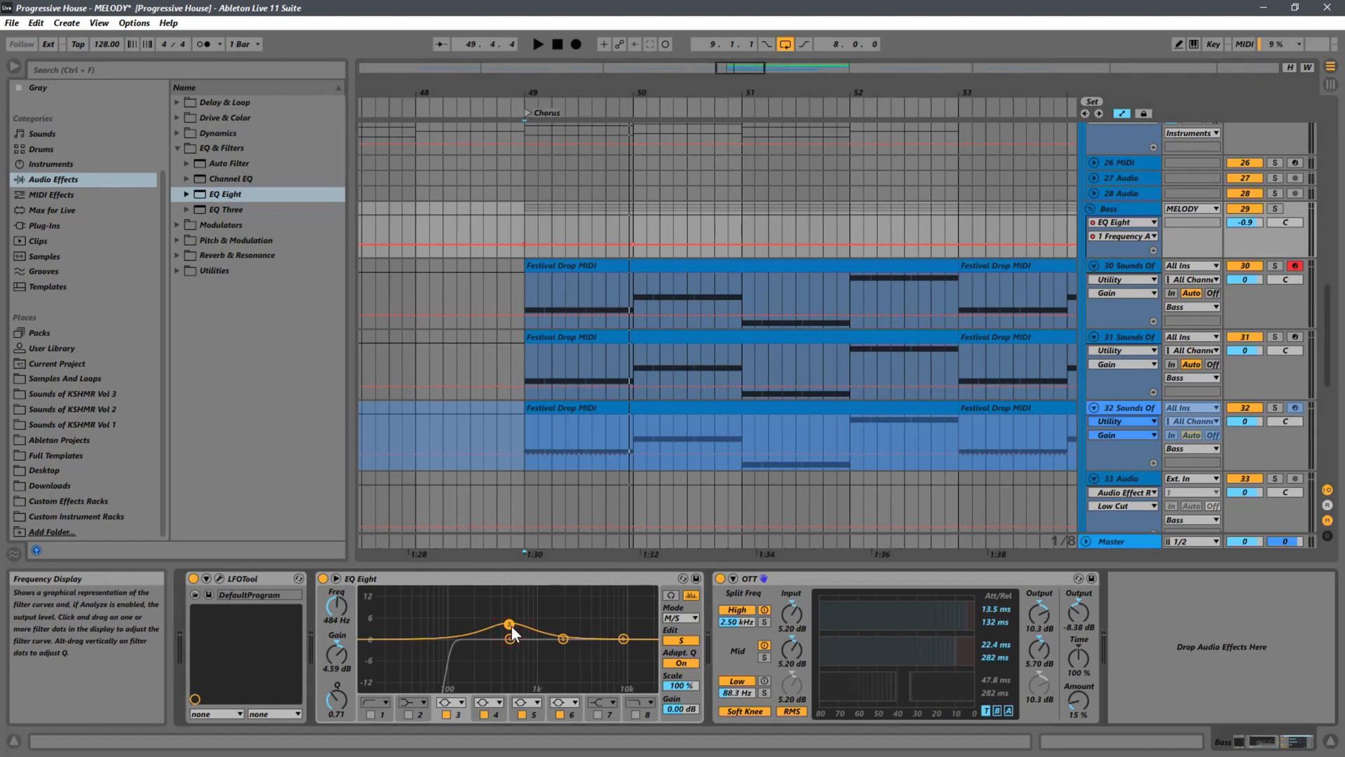
Step: While playing the chorus, move band 3 of the side curve to 774 Hz with about 9.5 dB of boost
key("space")
left_click_drag(512, 626, 528, 609)
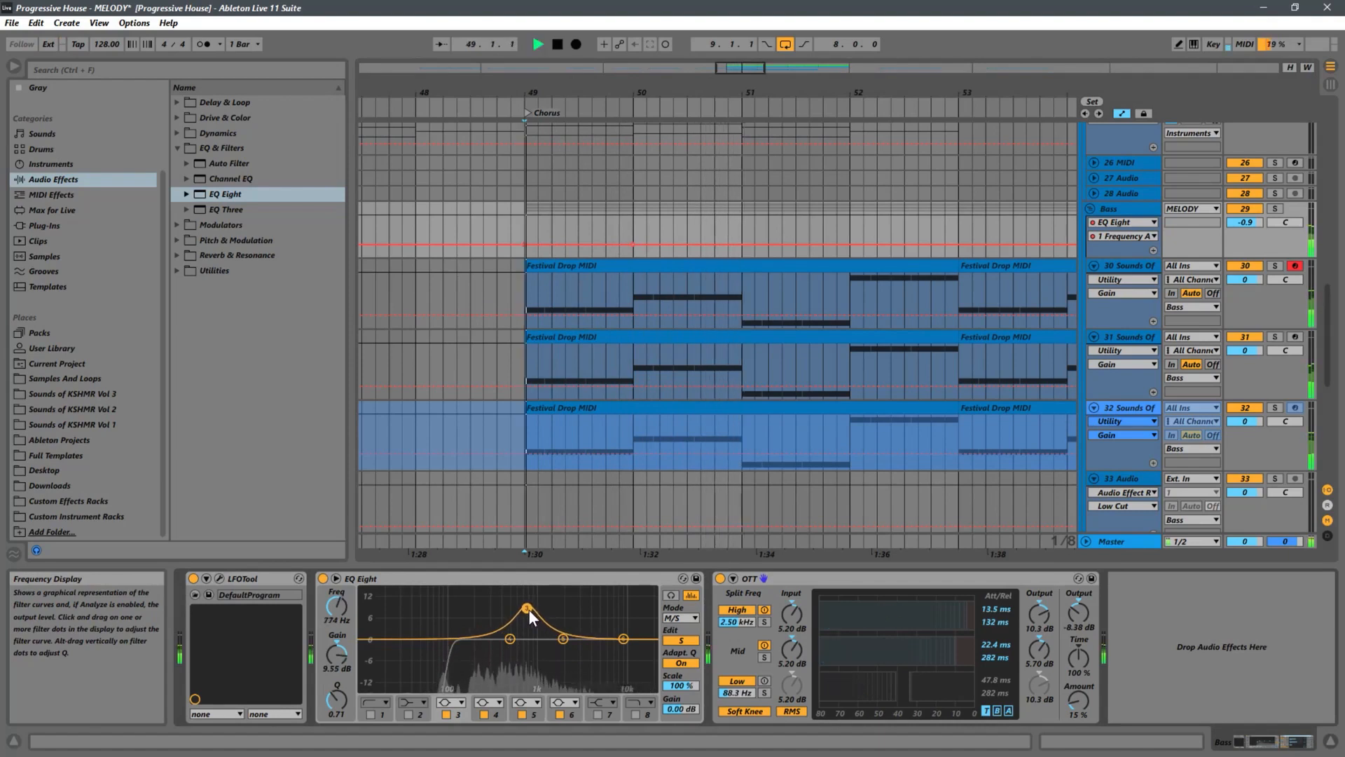
key("space")
Step: Add breakpoints around bar 50 in the Bass frequency automation and raise the second one to about 589 Hz
key("space")
left_click(638, 242)
left_click_drag(648, 249, 649, 242)
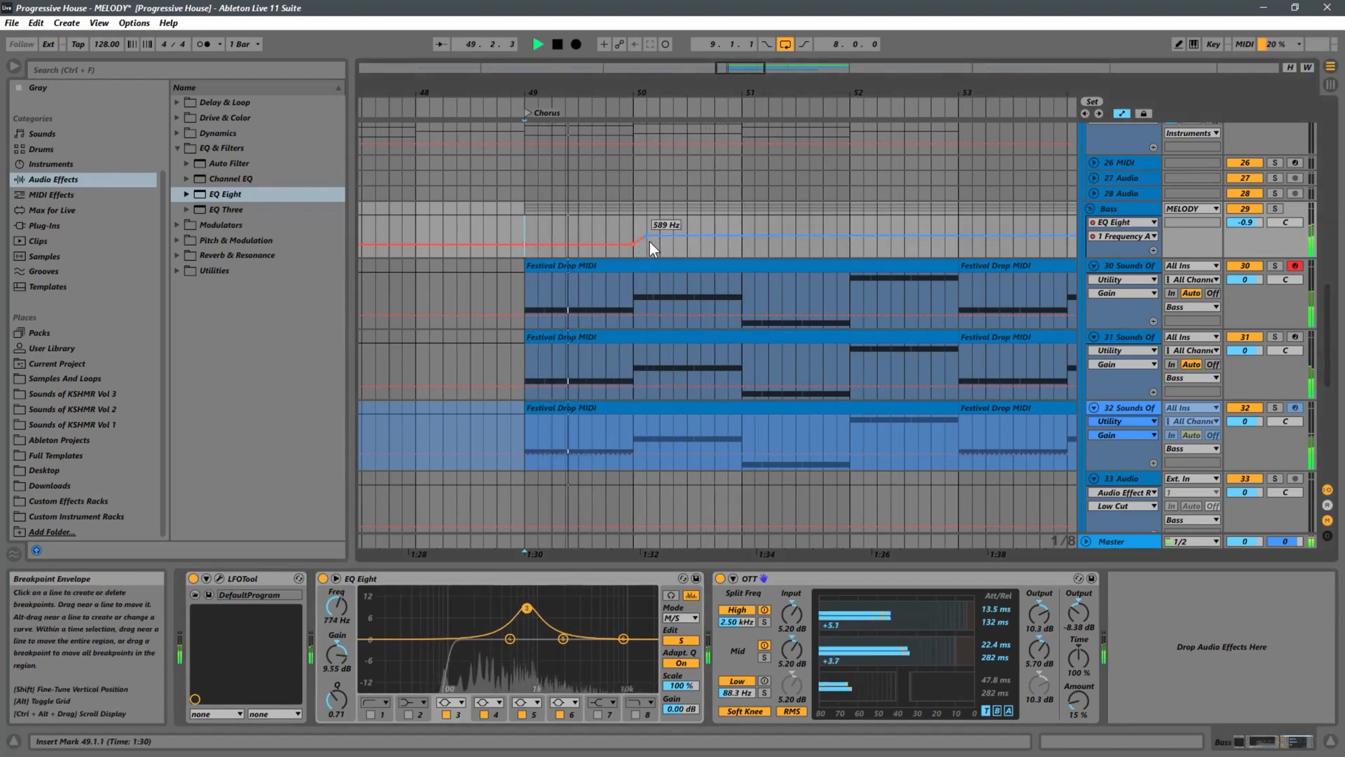
Step: Look through the automatable EQ Eight parameters on the Bass track and listen to the frequency rise at bar 50
left_click(1098, 237)
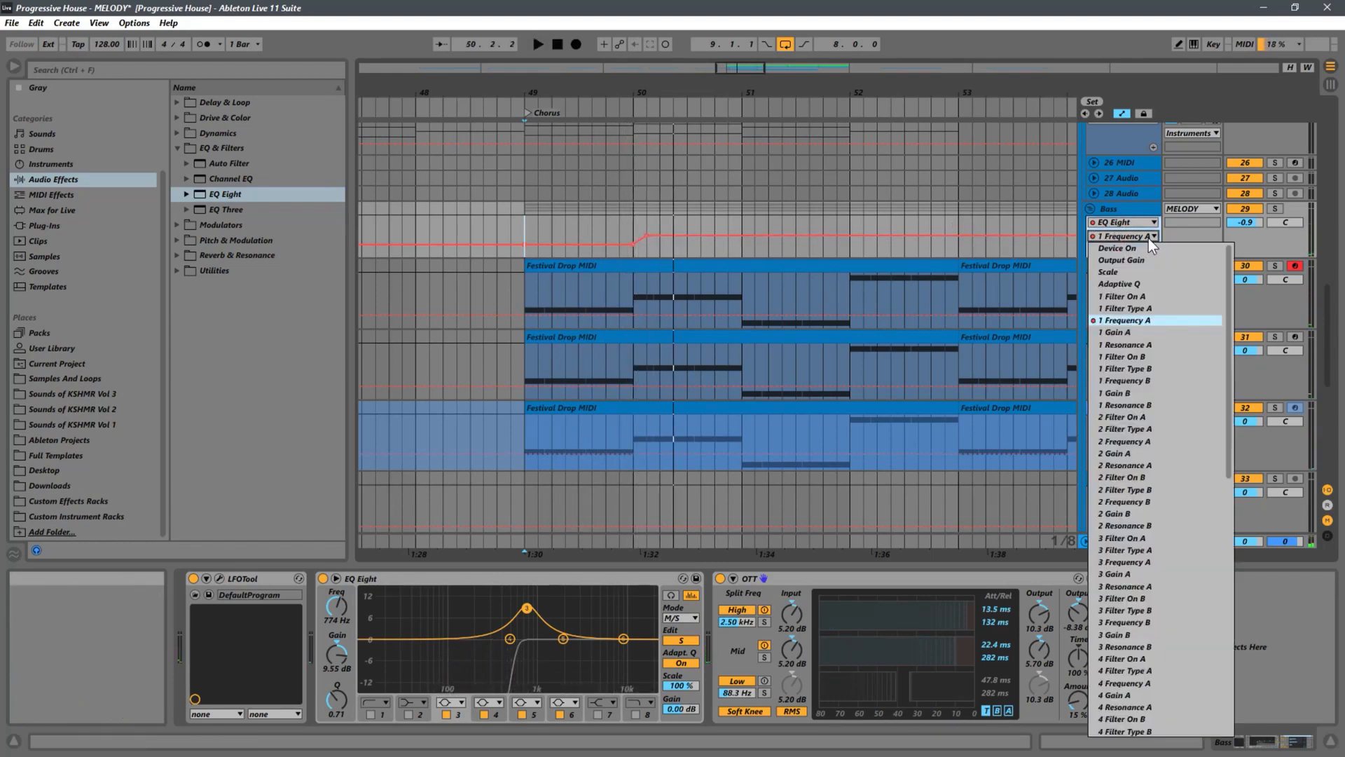
scroll(1162, 424, "down", 10)
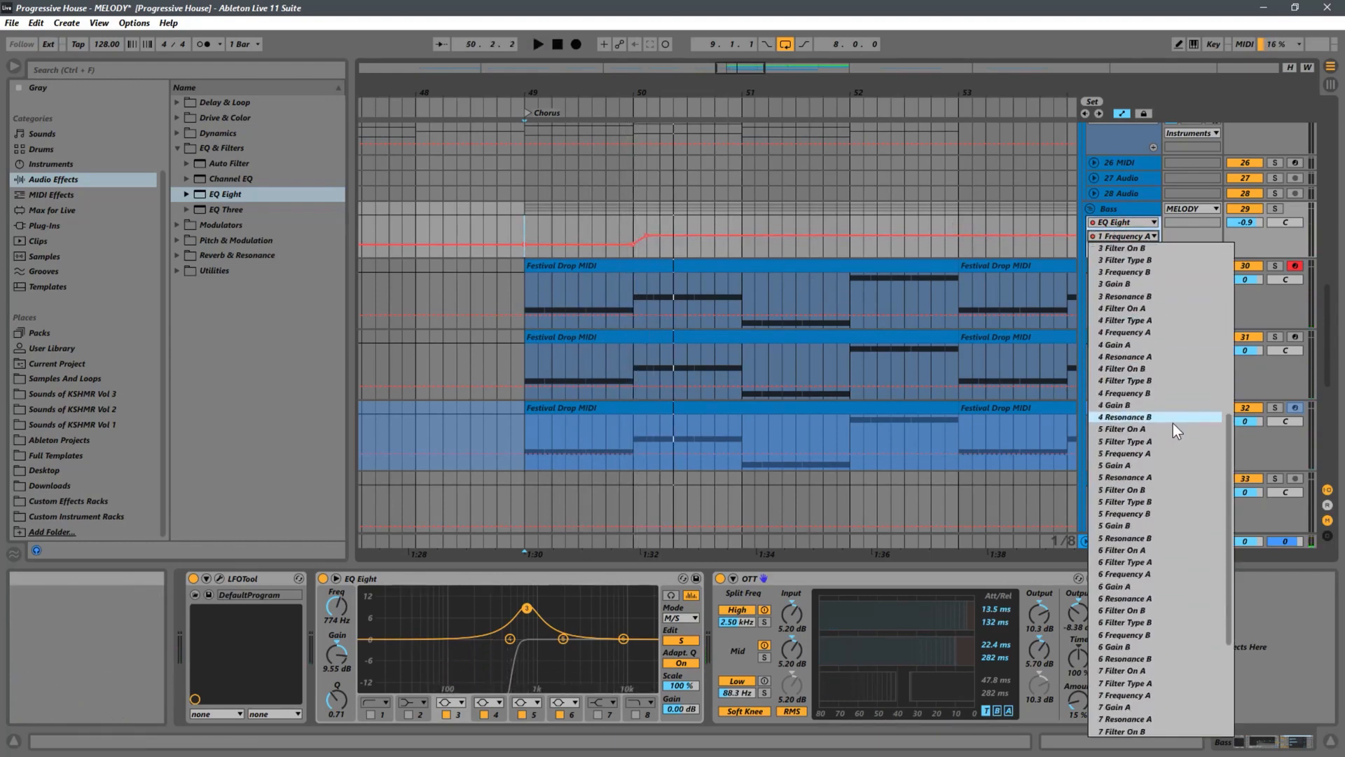
scroll(1173, 424, "down", 5)
scroll(1175, 424, "up", 8)
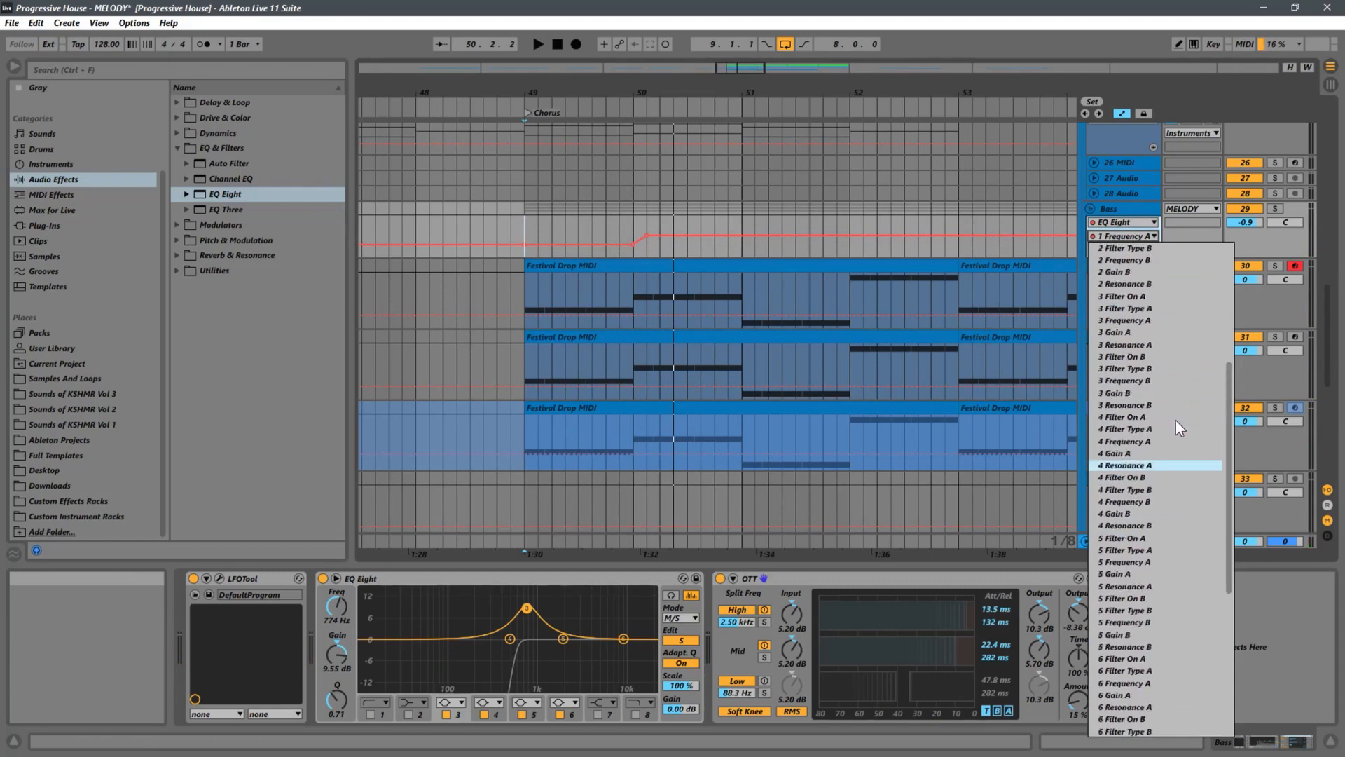
scroll(1177, 422, "up", 7)
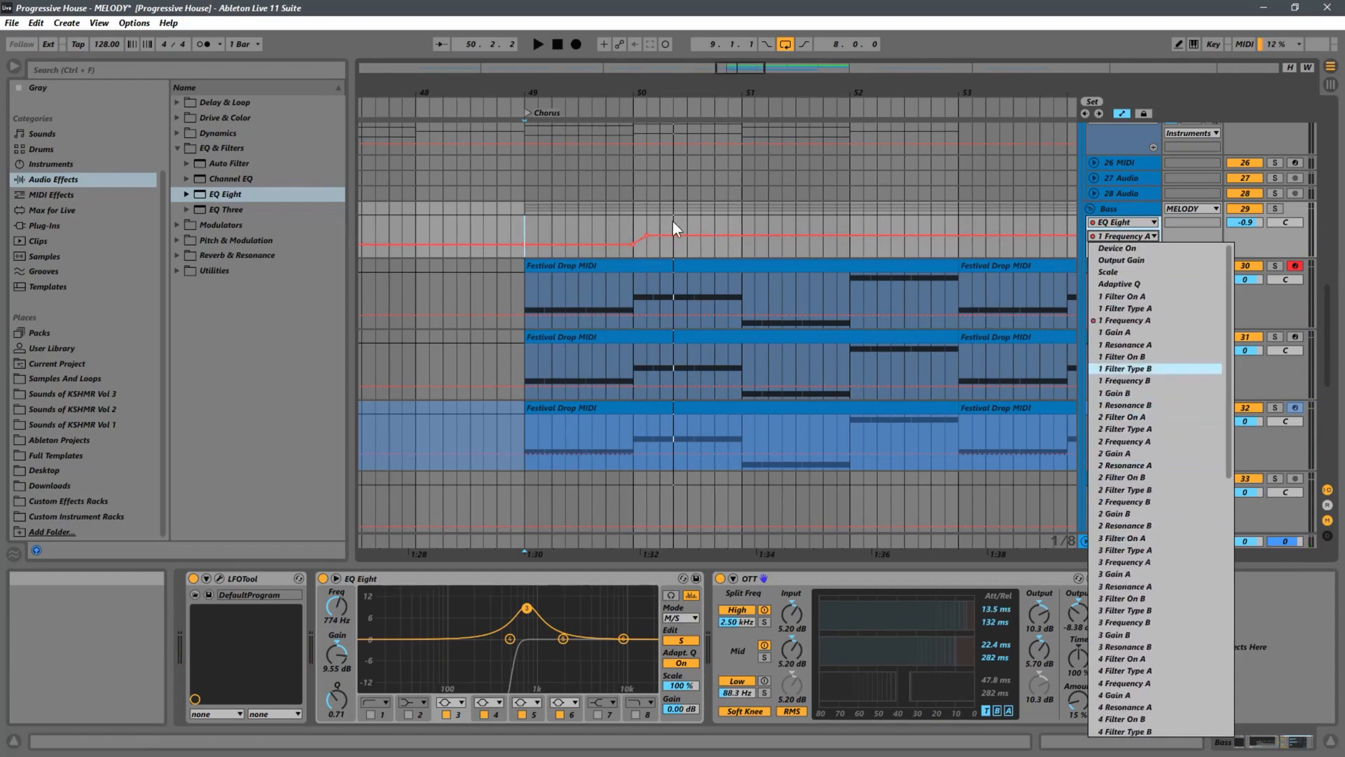
left_click(531, 220)
key("space")
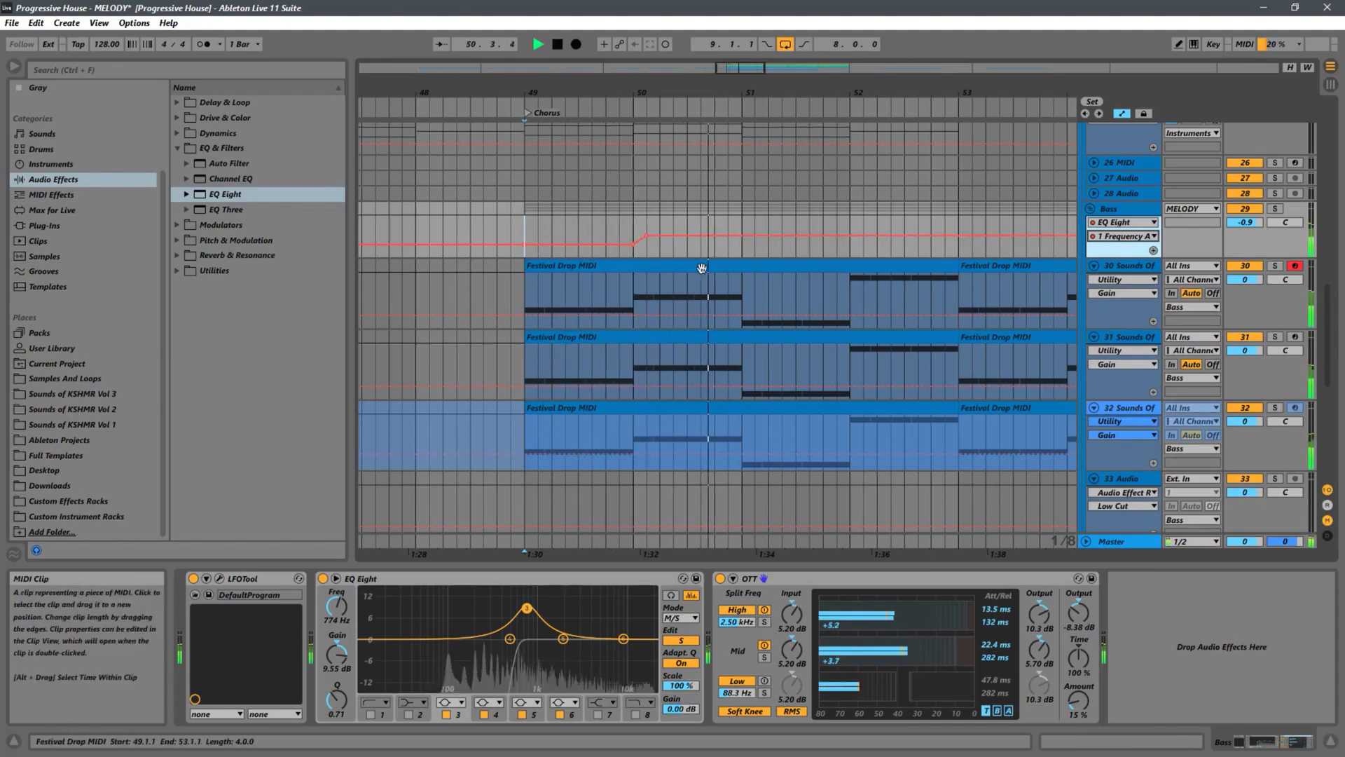
key("space")
Step: Lower the breakpoint just after bar 50 to about 160 Hz and form a short dip at bar 50 during playback
key("space")
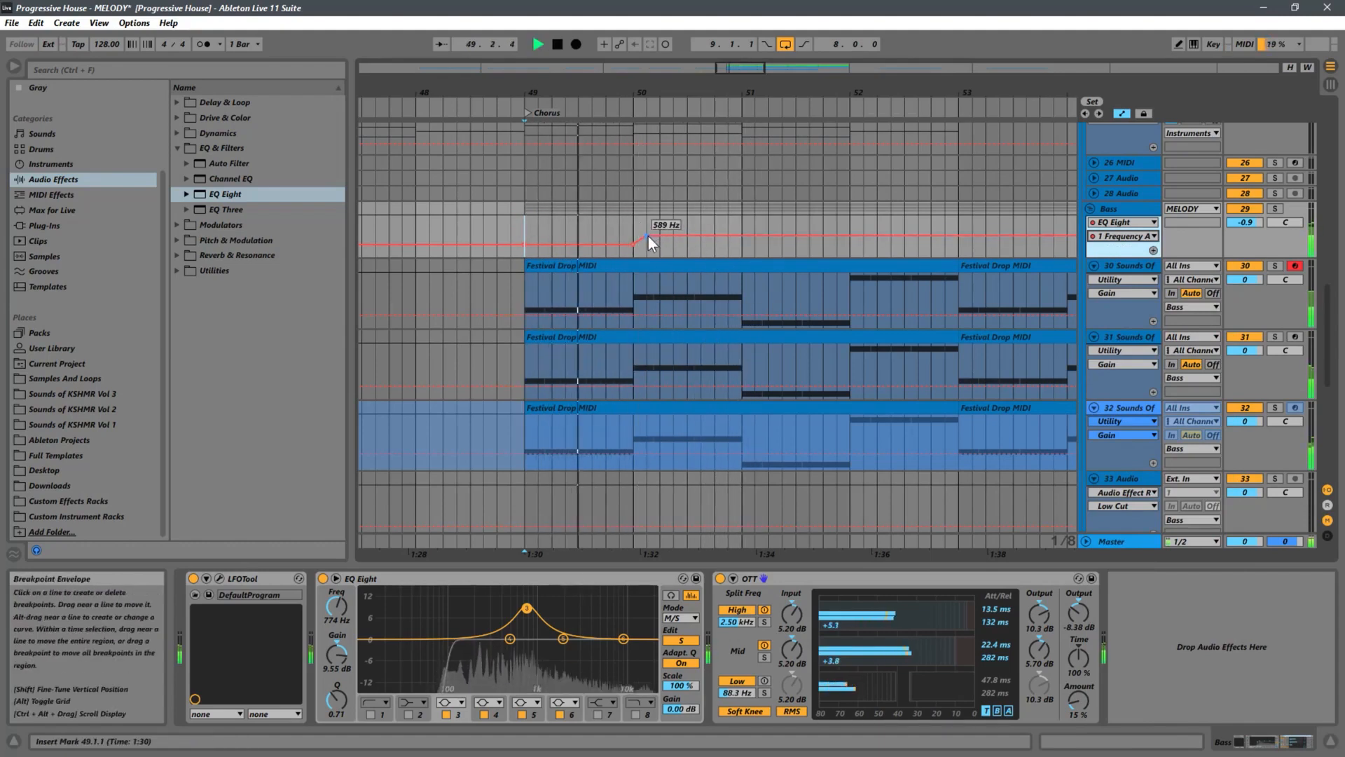
mouse_move(649, 236)
left_mouse_down()
mouse_move(646, 253)
mouse_move(626, 254)
mouse_move(657, 256)
mouse_move(620, 249)
mouse_move(645, 242)
left_mouse_up()
key("space")
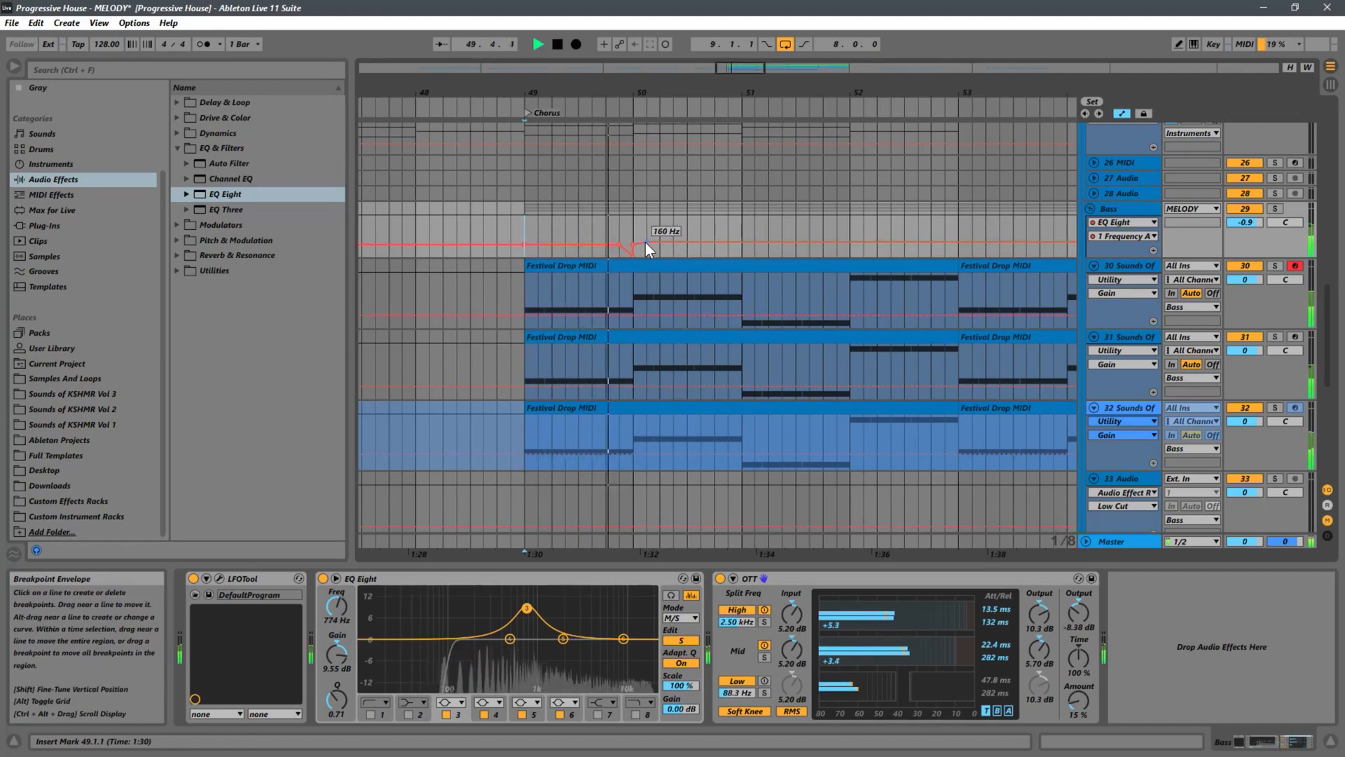
Step: Shape a frequency ramp peaking near the end of bar 49 plus a spike to about 8 kHz at bar 50, and listen to it
mouse_move(646, 242)
left_mouse_down()
mouse_move(632, 250)
mouse_move(635, 230)
mouse_move(649, 234)
mouse_move(630, 251)
mouse_move(609, 241)
mouse_move(615, 228)
mouse_move(632, 240)
left_mouse_up()
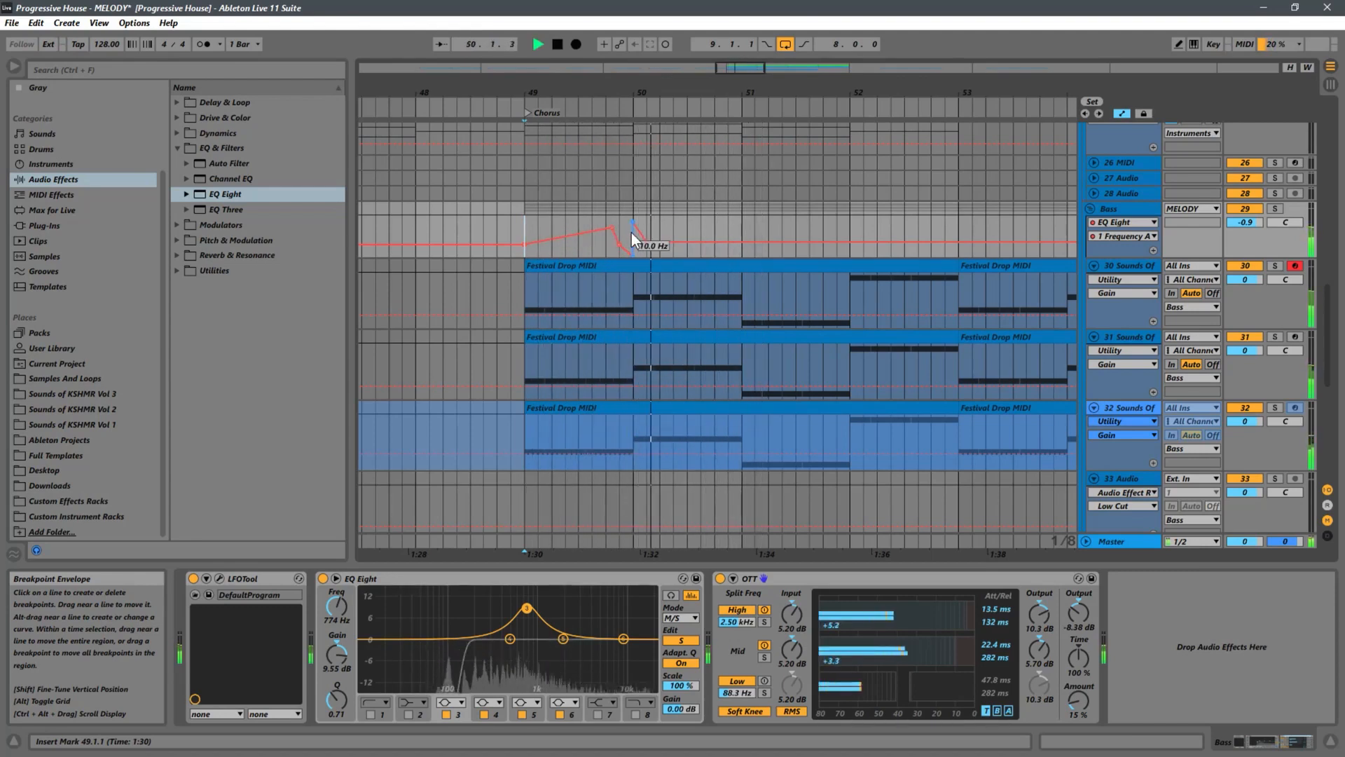
key("space")
key("space")
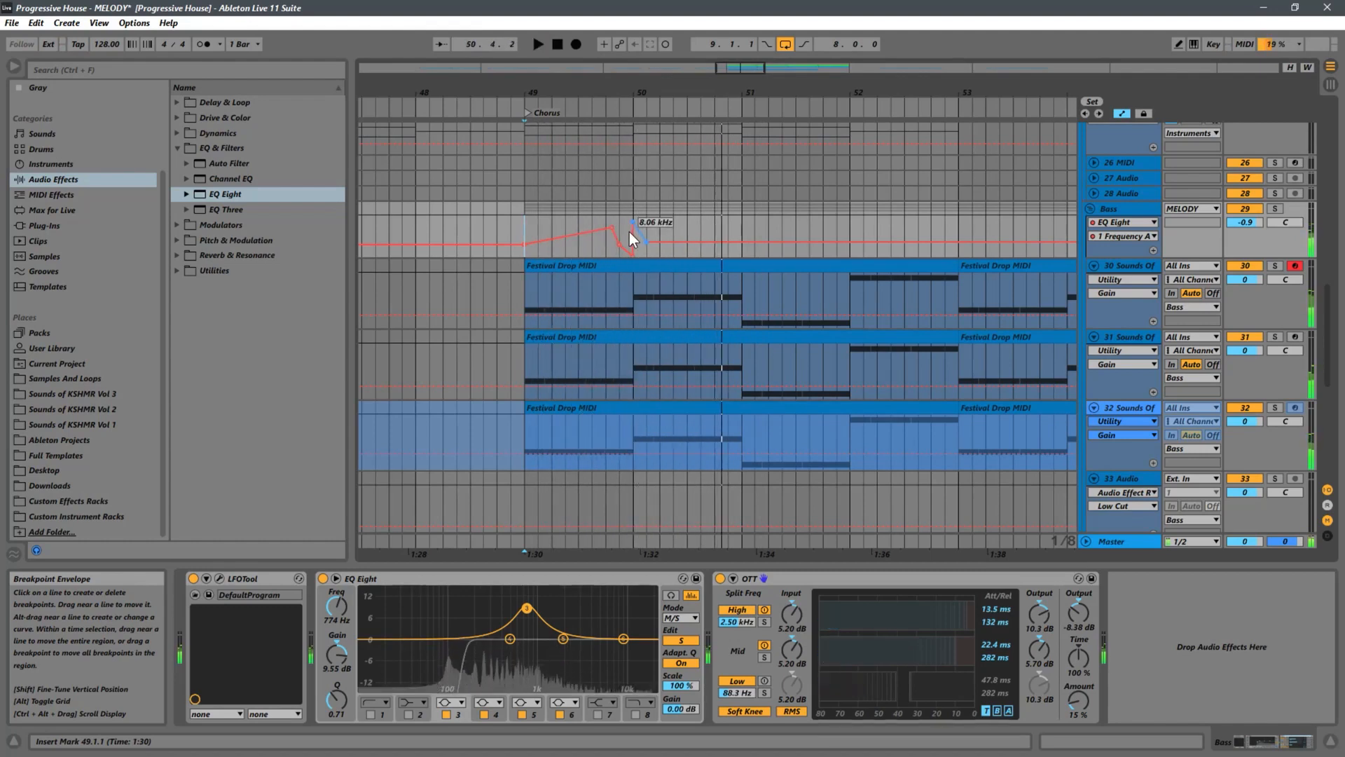
key("space")
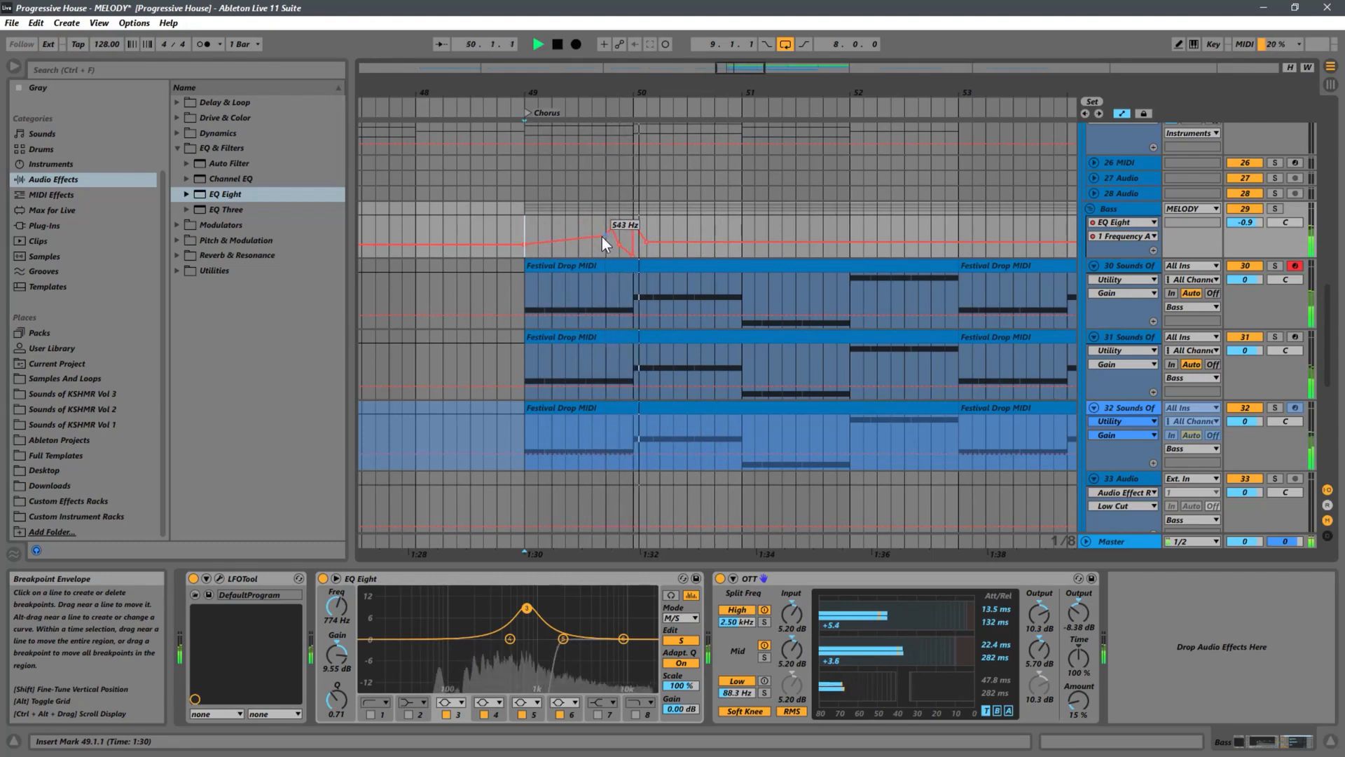
key("space")
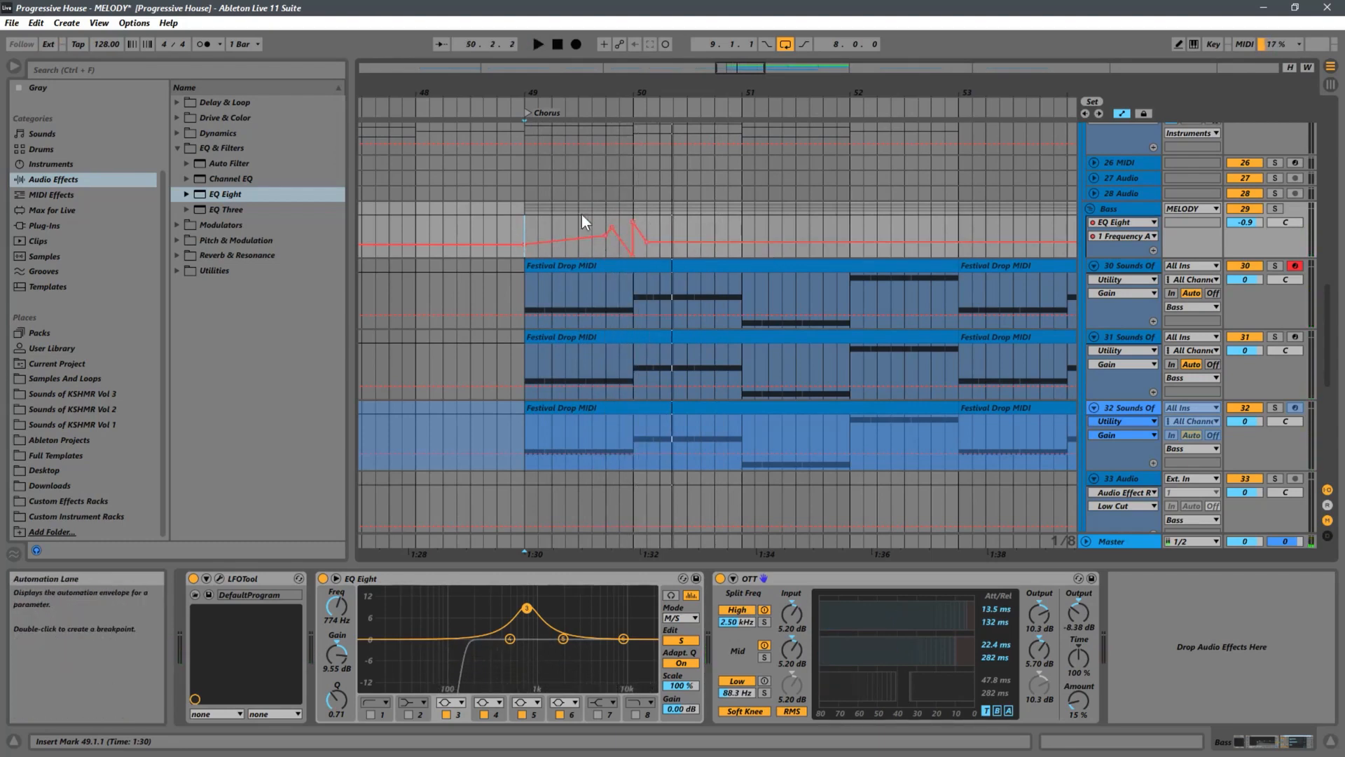
Step: Flatten the automation ramp leading into the peak near the end of bar 49 and replay the chorus from bar 49
left_click_drag(884, 92, 698, 79)
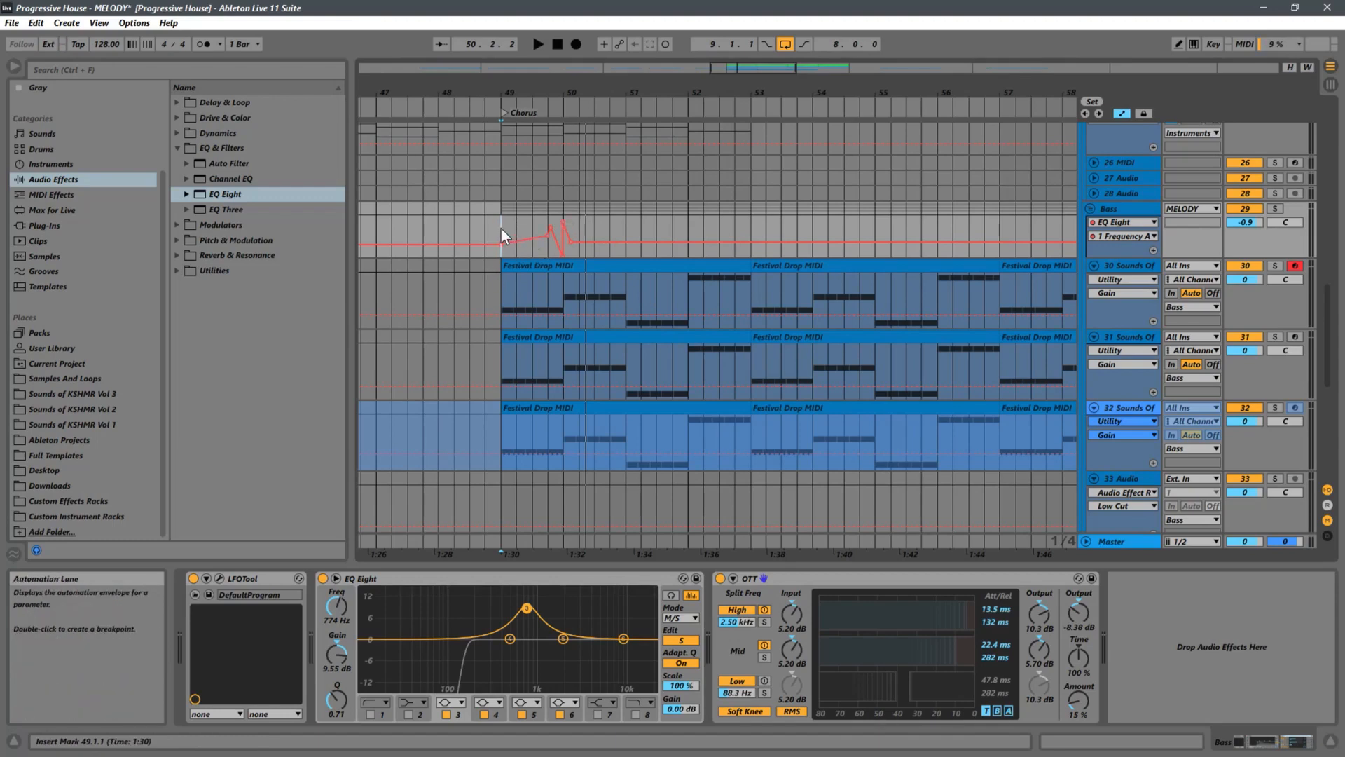
key("space")
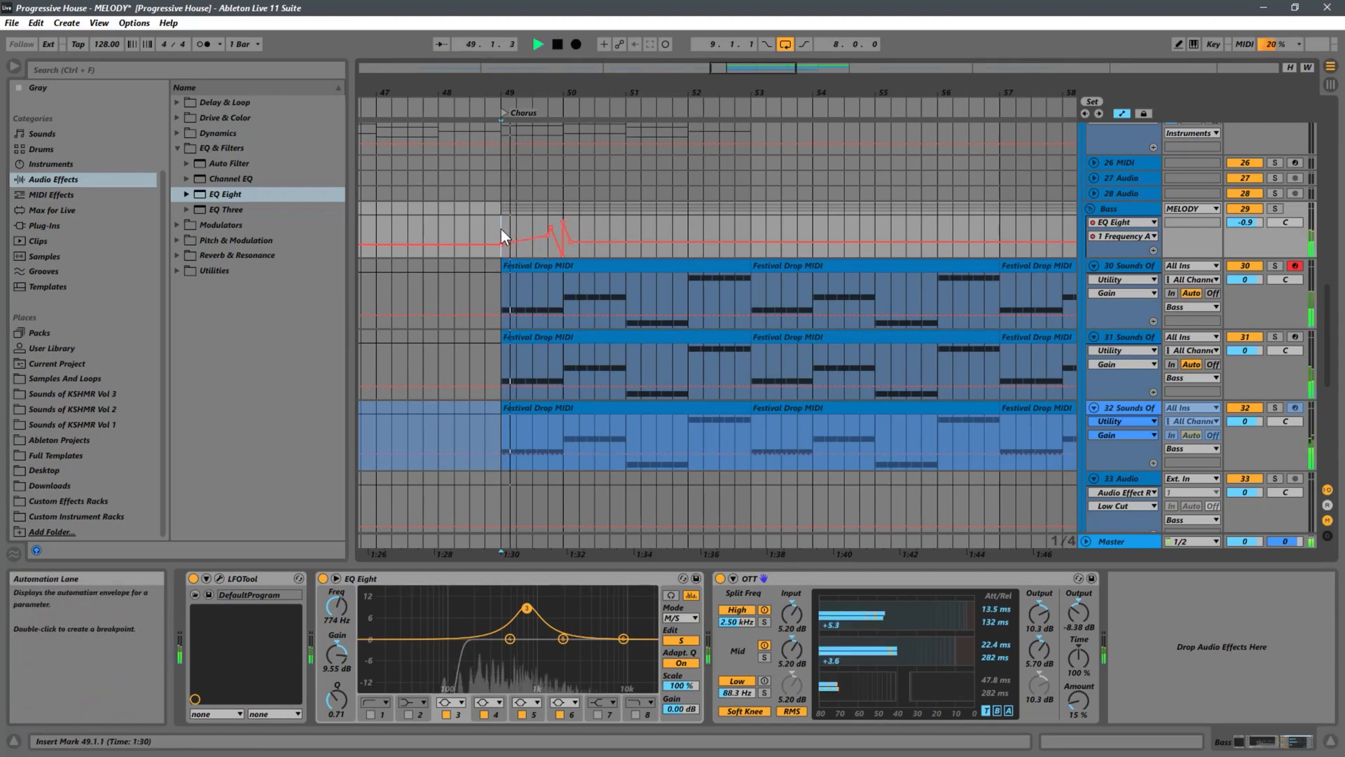
mouse_move(543, 237)
left_mouse_down()
mouse_move(565, 230)
mouse_move(554, 233)
left_mouse_up()
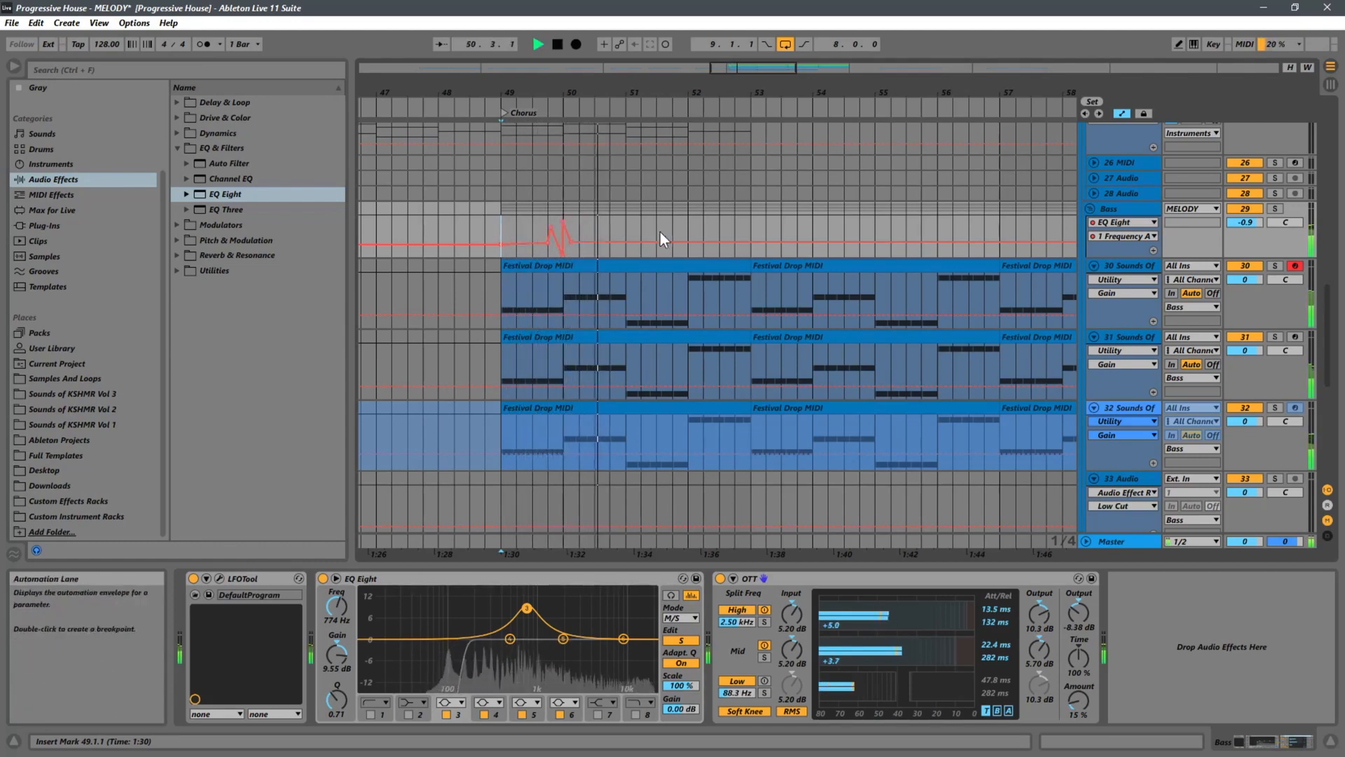
key("space")
key("space")
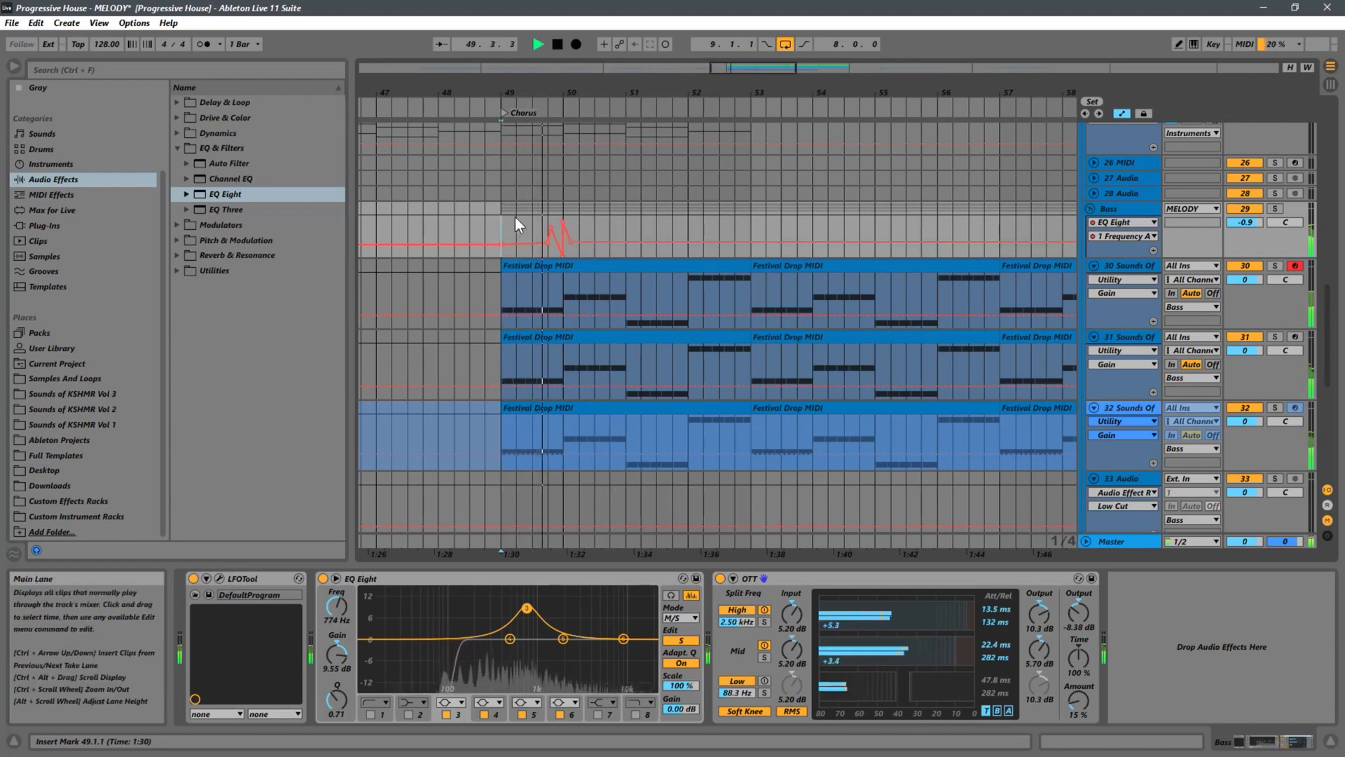
key("space")
key("space")
Step: Lower the Bass frequency automation's starting breakpoint at bar 49 to about 23 Hz and replay the sweep
left_click_drag(501, 248, 500, 252)
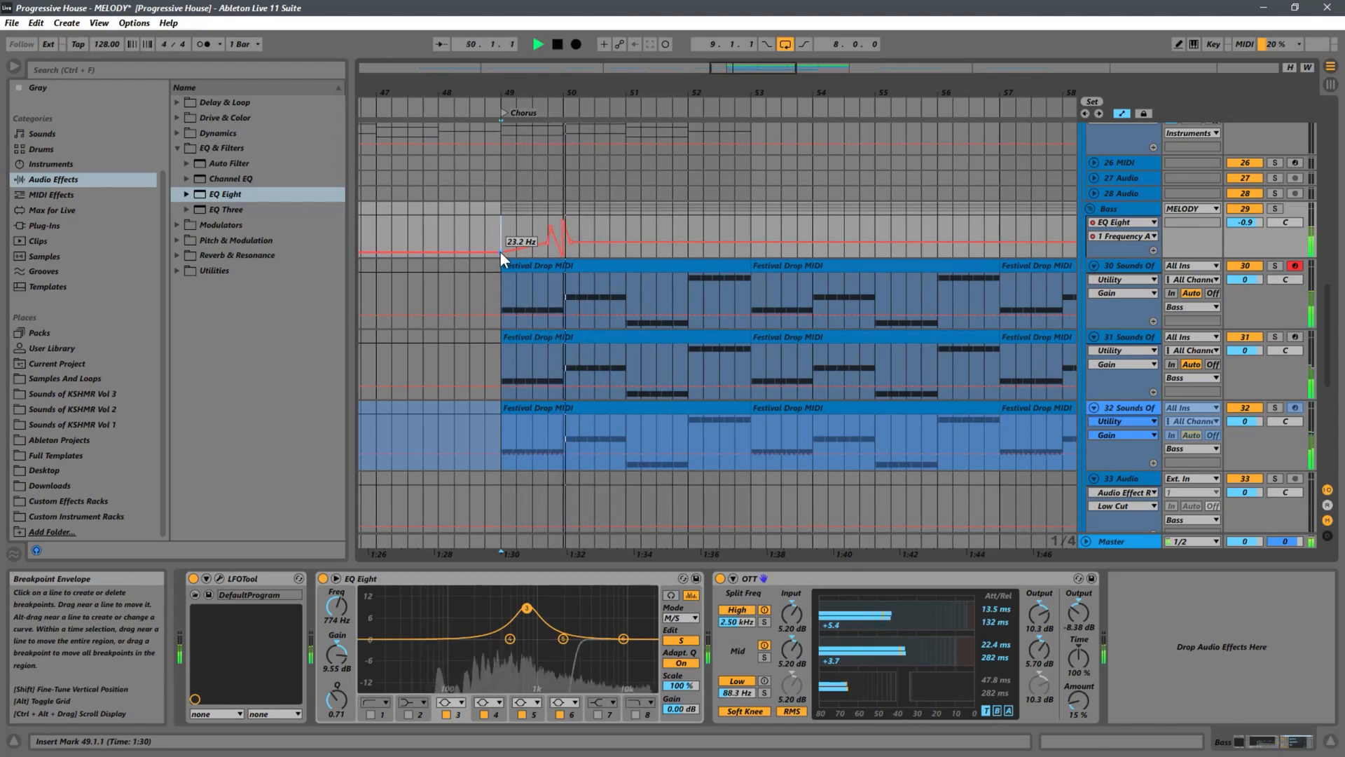
key("space")
key("space")
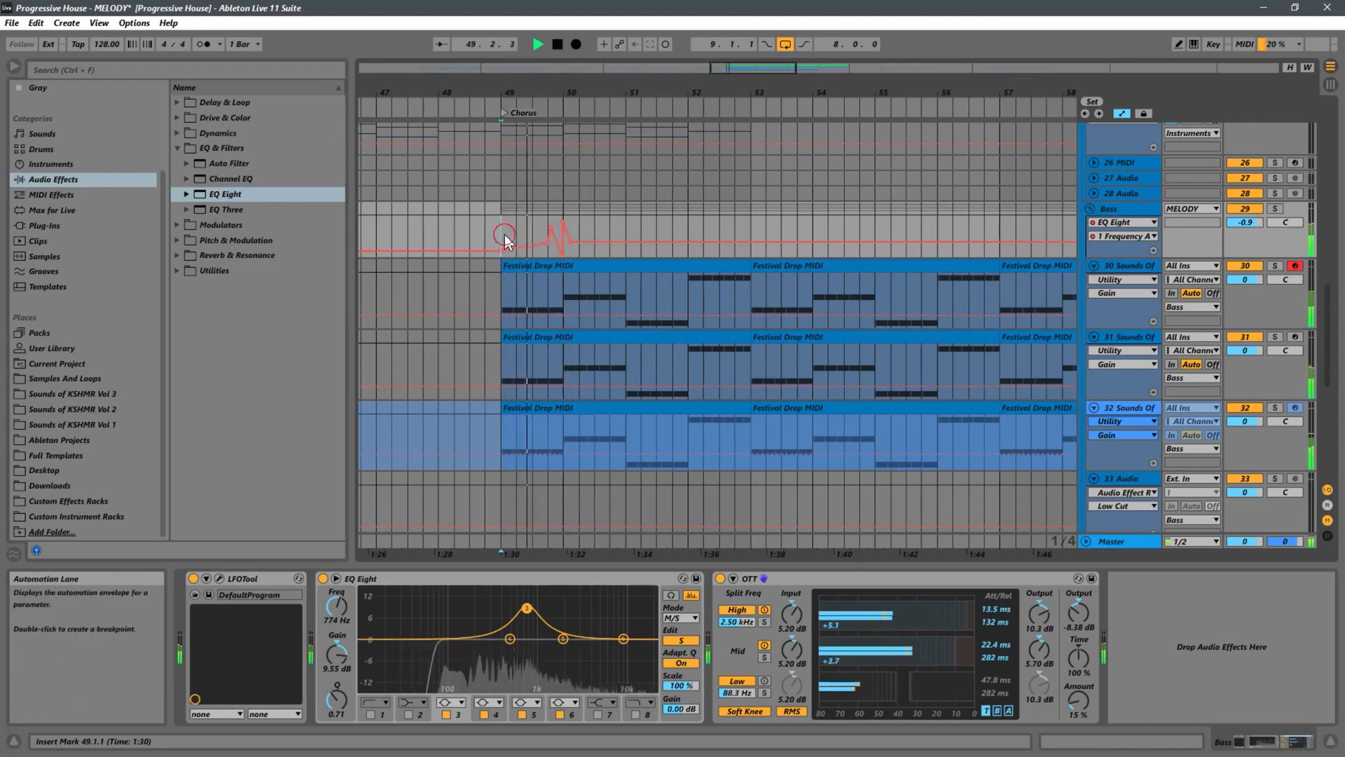
Step: Duplicate bar 49 of the Bass frequency automation five times, filling up to bar 55, and play from bar 49
key("space")
left_click_drag(505, 235, 560, 226)
key("ctrl+d")
key("ctrl+d")
key("ctrl+d")
key("ctrl+d")
key("ctrl+d")
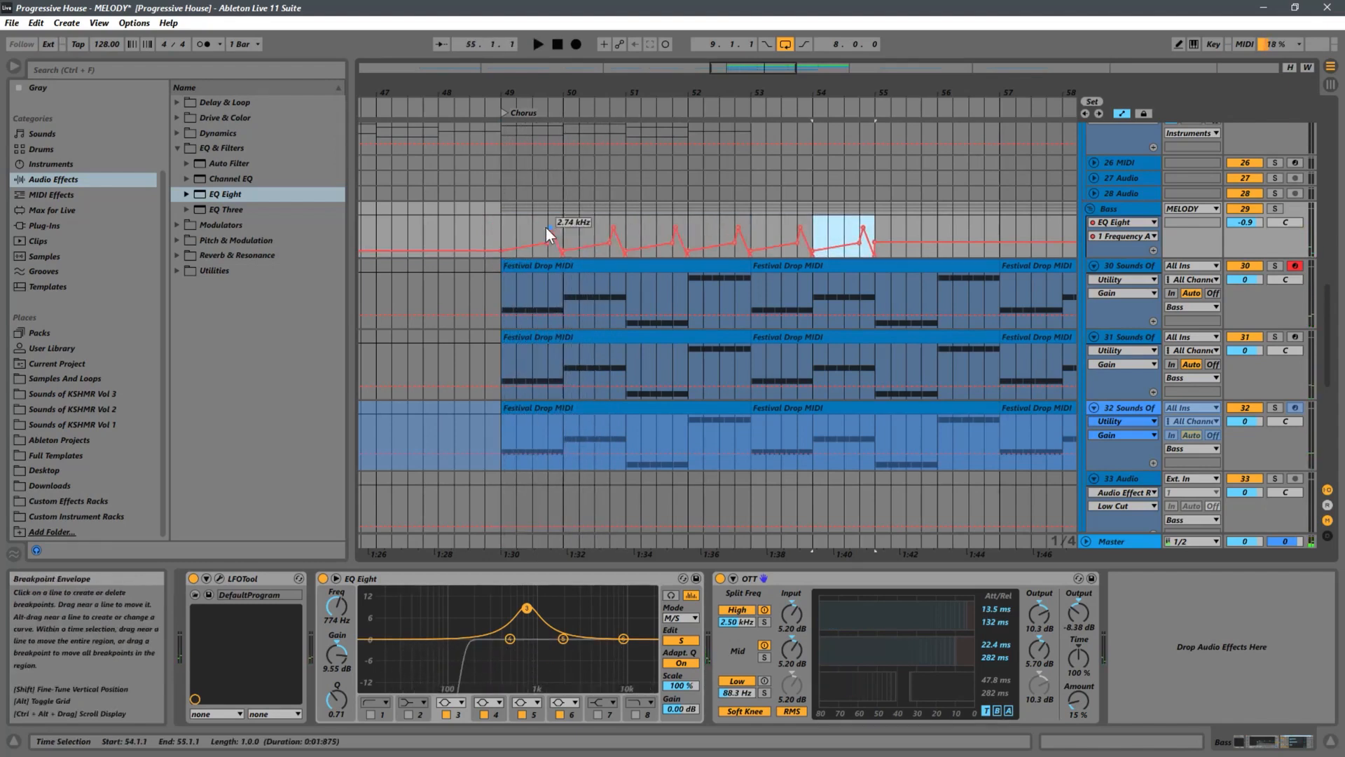
left_click(505, 227)
key("space")
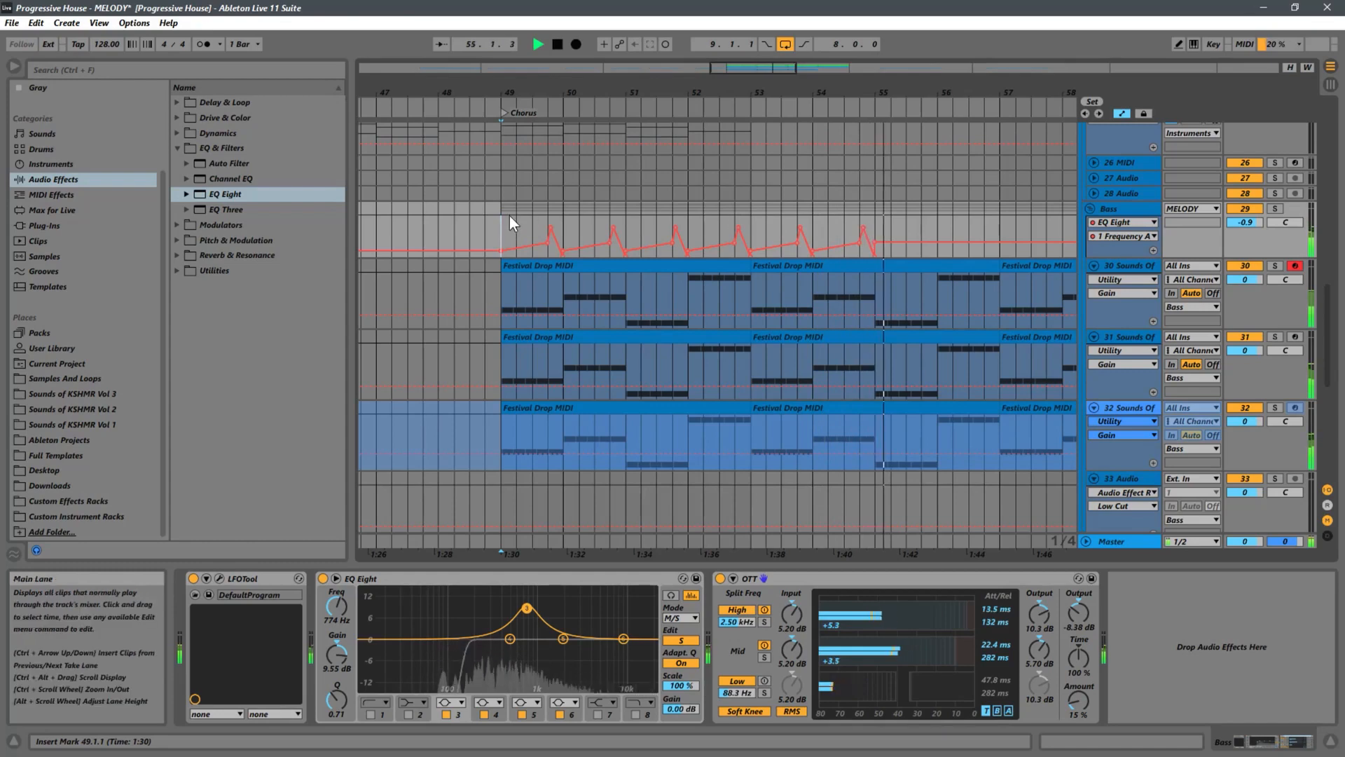
Step: Duplicate the six-bar automation block from bars 49–55 onto bars 55–61 and play the chorus from its start
left_click_drag(506, 219, 873, 218)
key("ctrl+d")
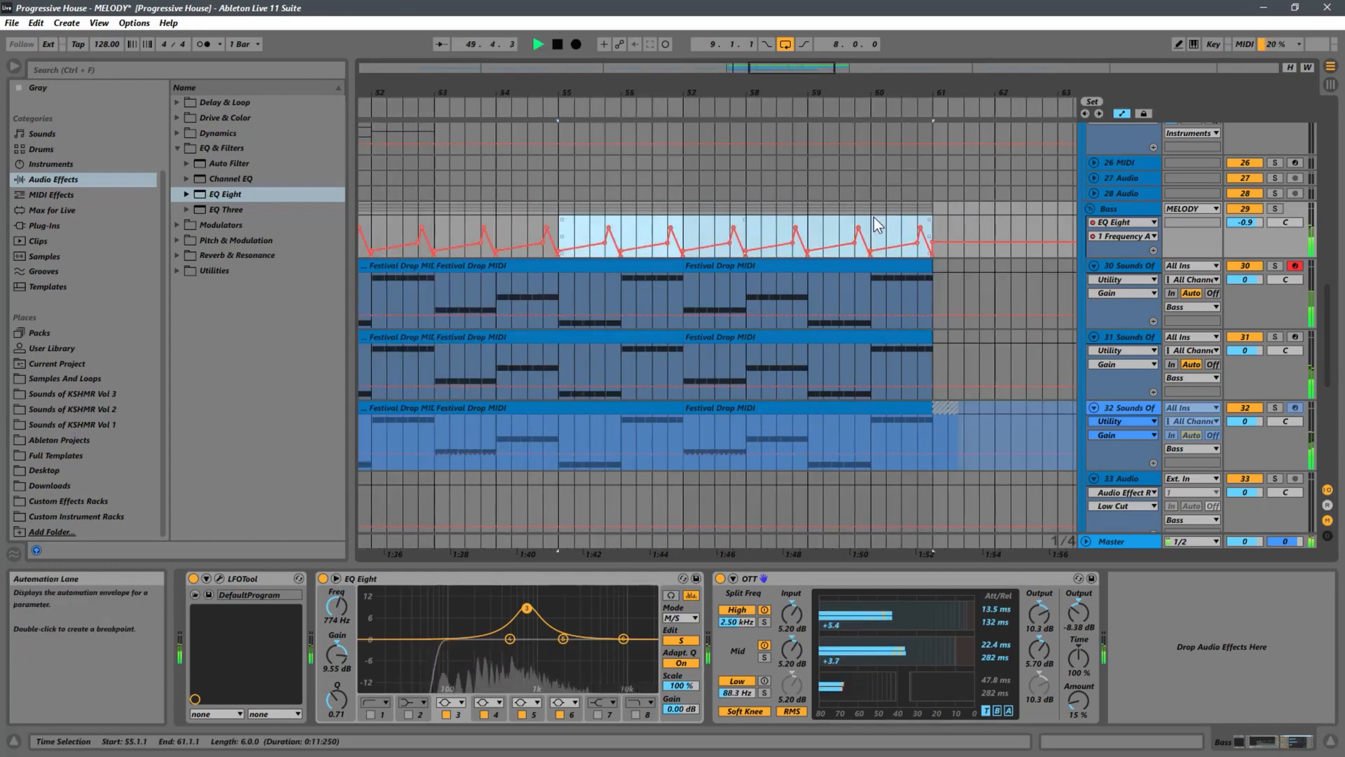
left_click_drag(576, 86, 576, 53)
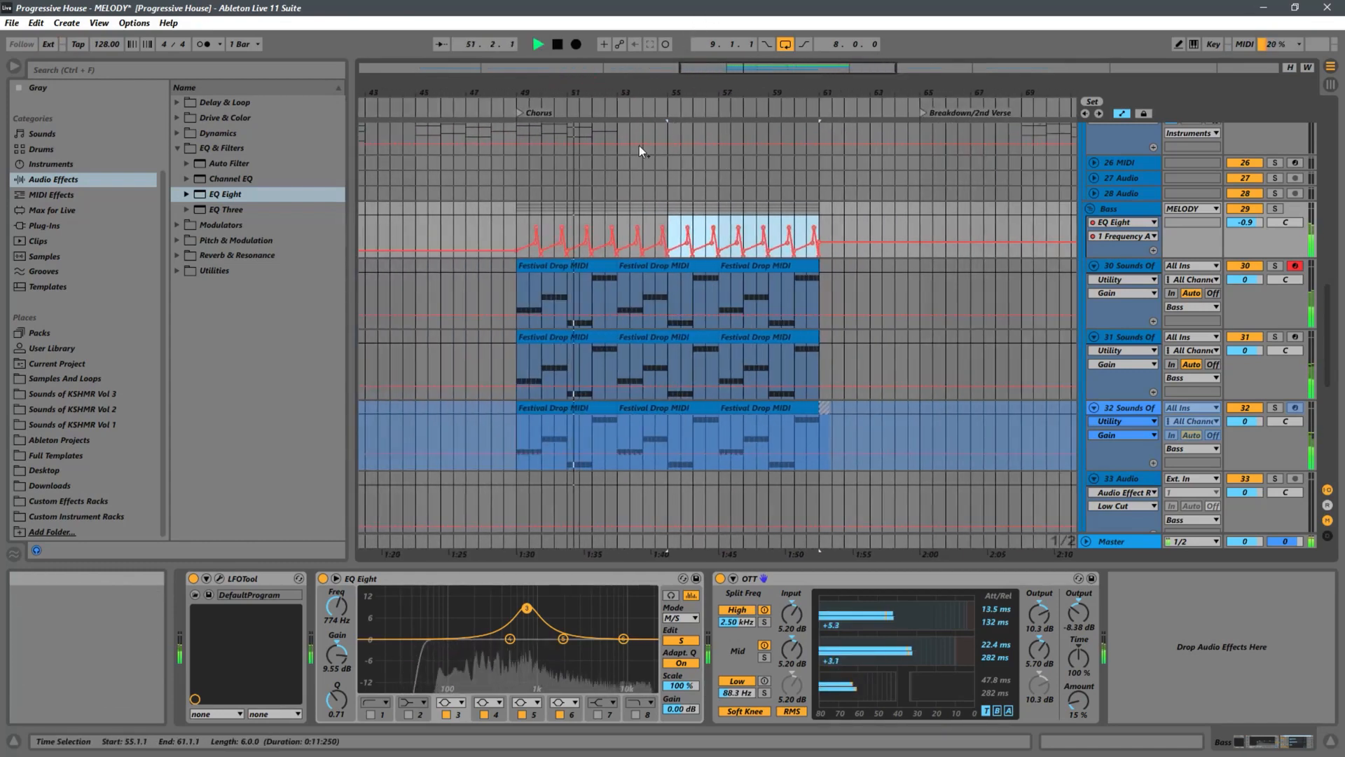
left_click(523, 225)
key("space")
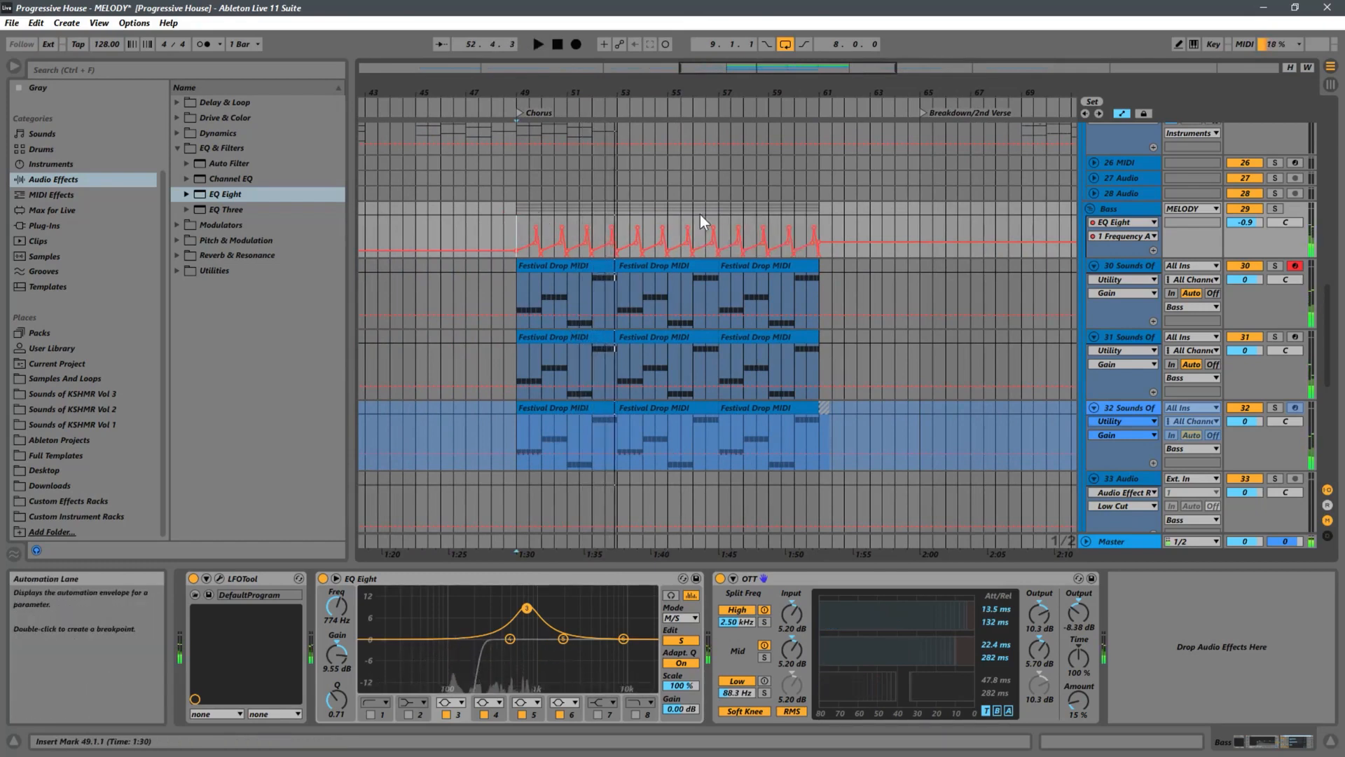
Step: Delete the 2.74 kHz peak breakpoints from the repeating Bass frequency automation across the chorus and play the result
left_click_drag(508, 224, 829, 239)
mouse_move(816, 228)
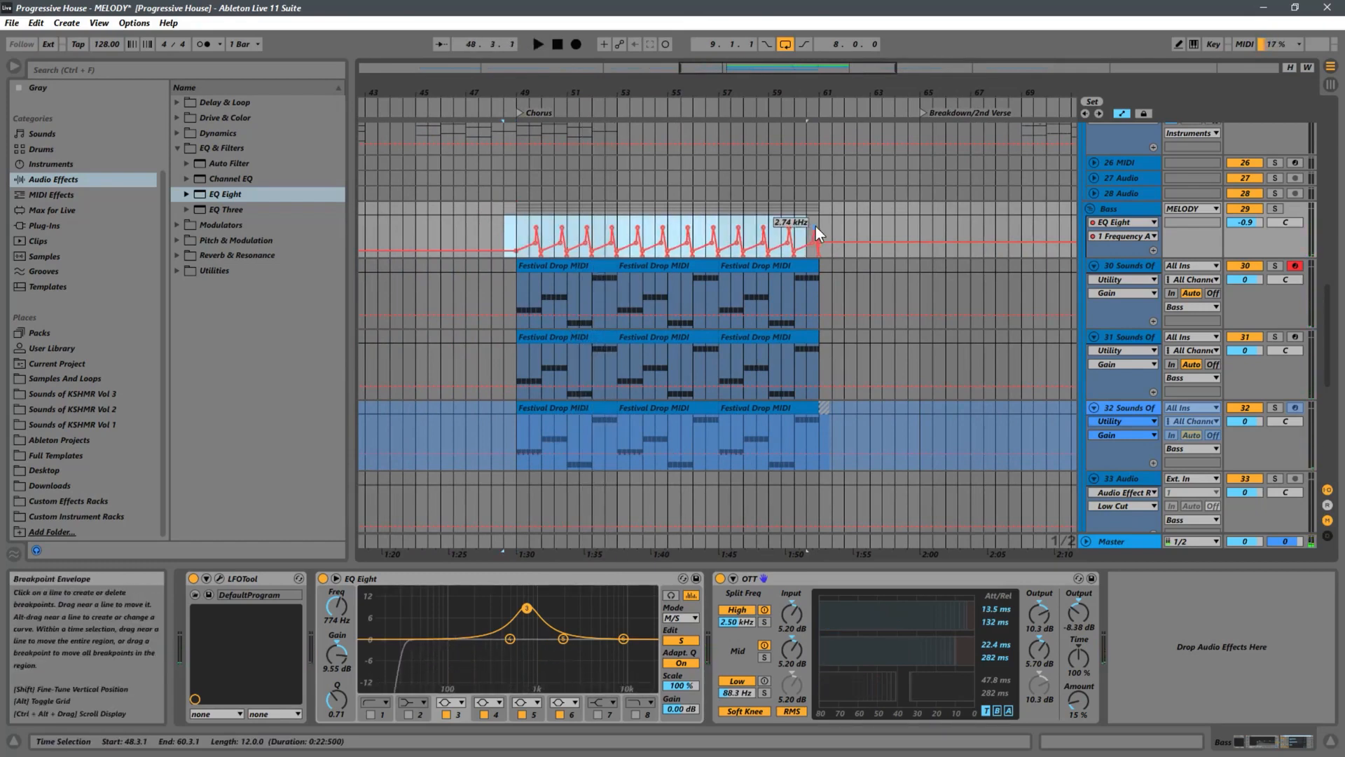
left_click(790, 229)
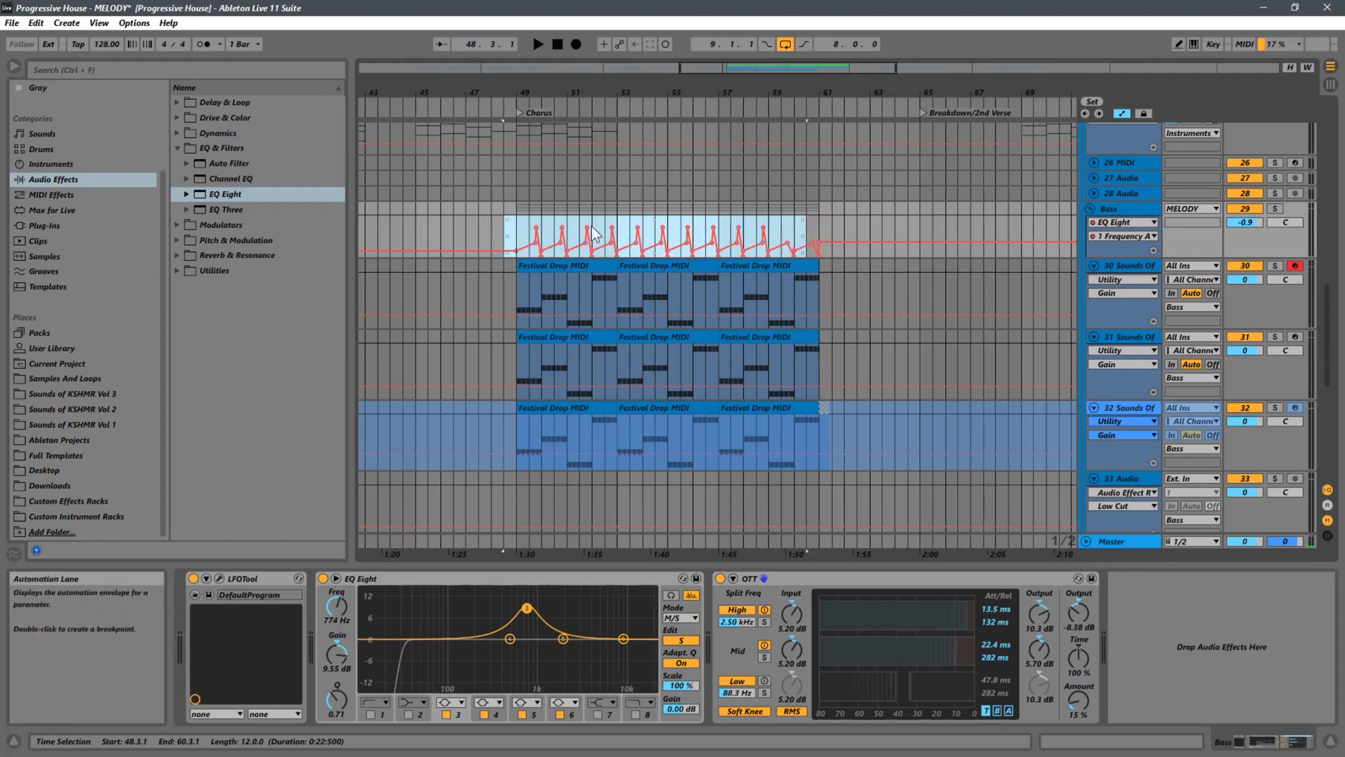
left_click(537, 227)
left_click(562, 228)
left_click(586, 228)
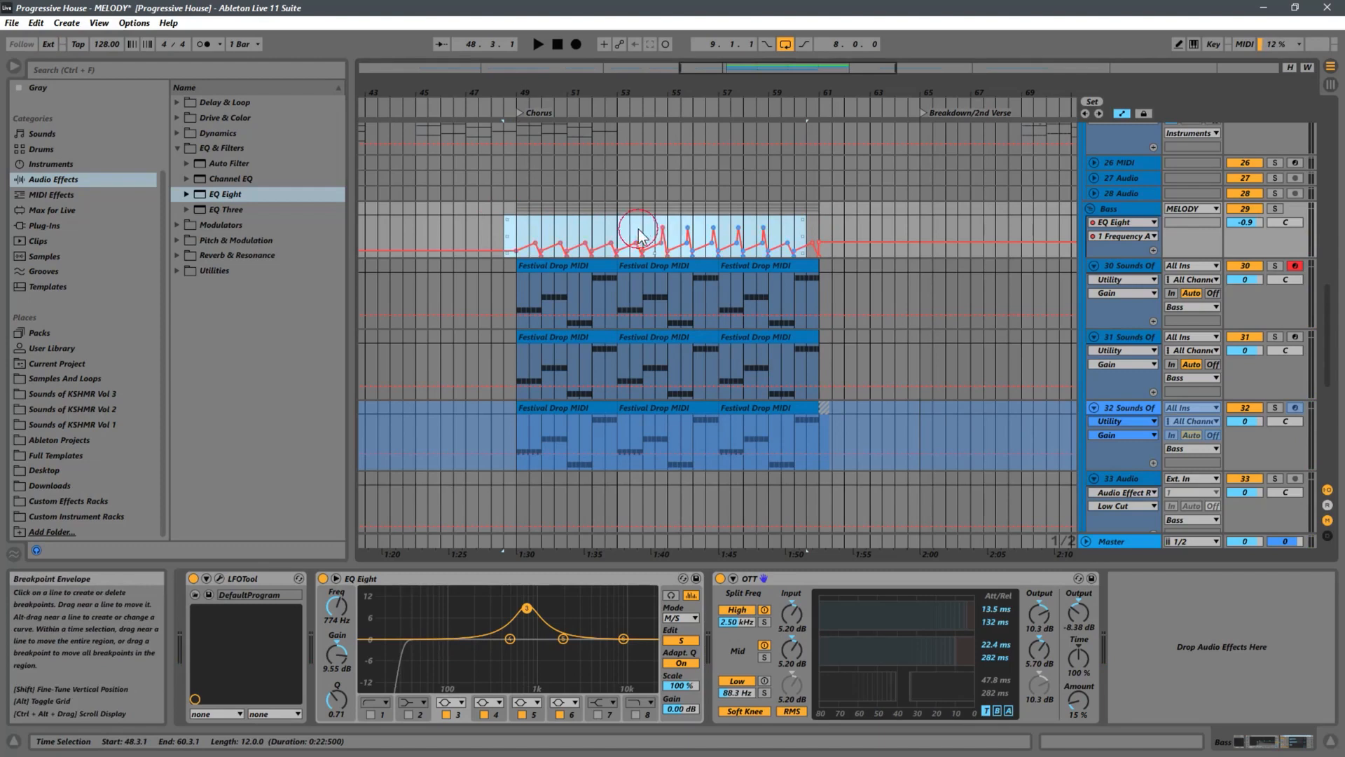
left_click(712, 228)
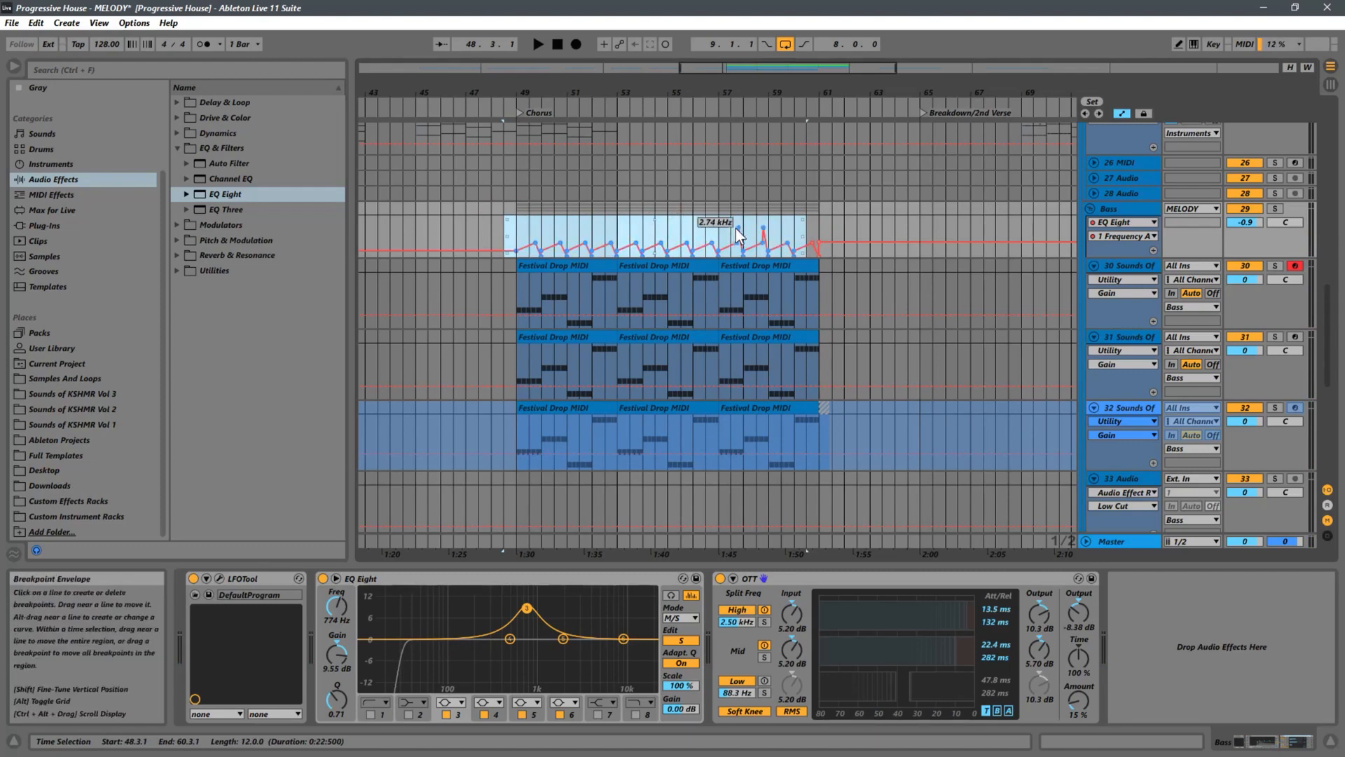
left_click(739, 231)
left_click(763, 229)
key("space")
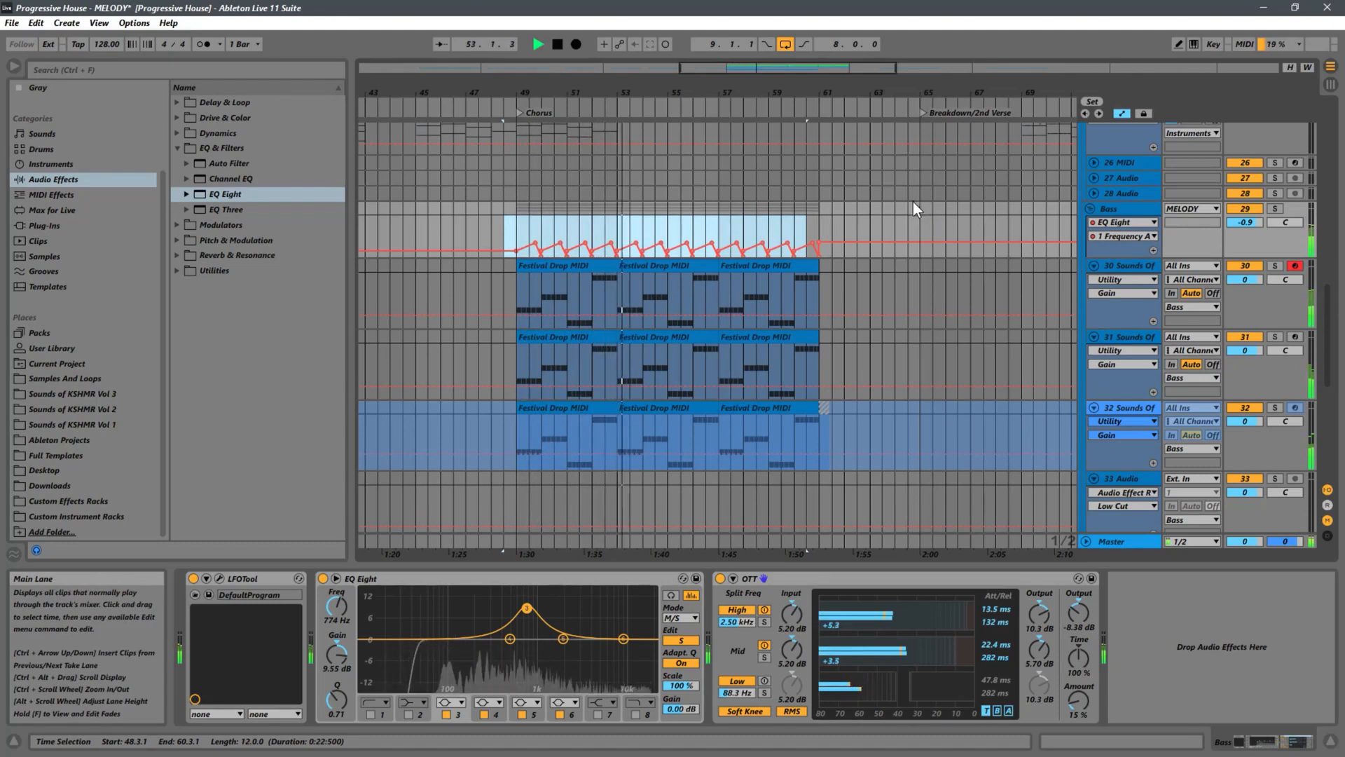
key("space")
Step: Raise the ramp tops of the Bass frequency automation in the chorus's first four bars and play from bar 49
left_click(870, 223)
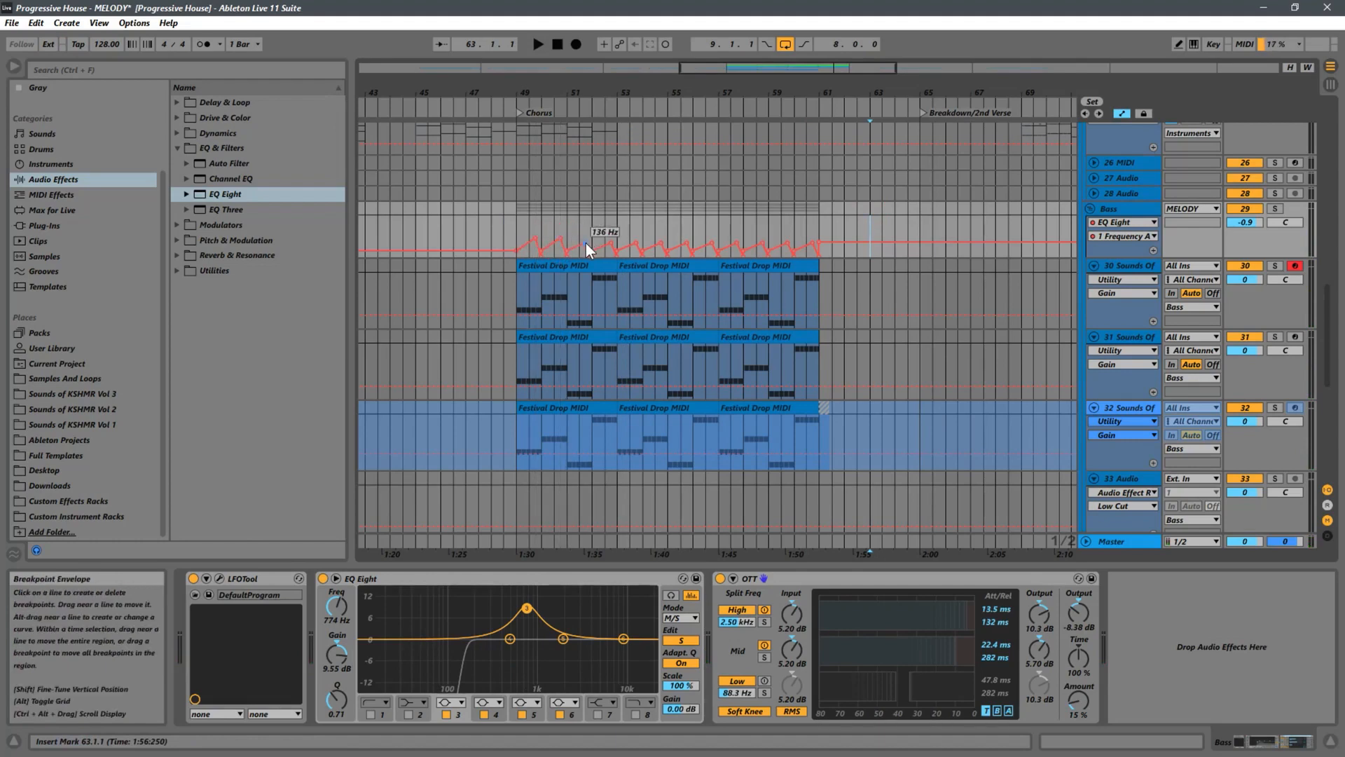
key("space")
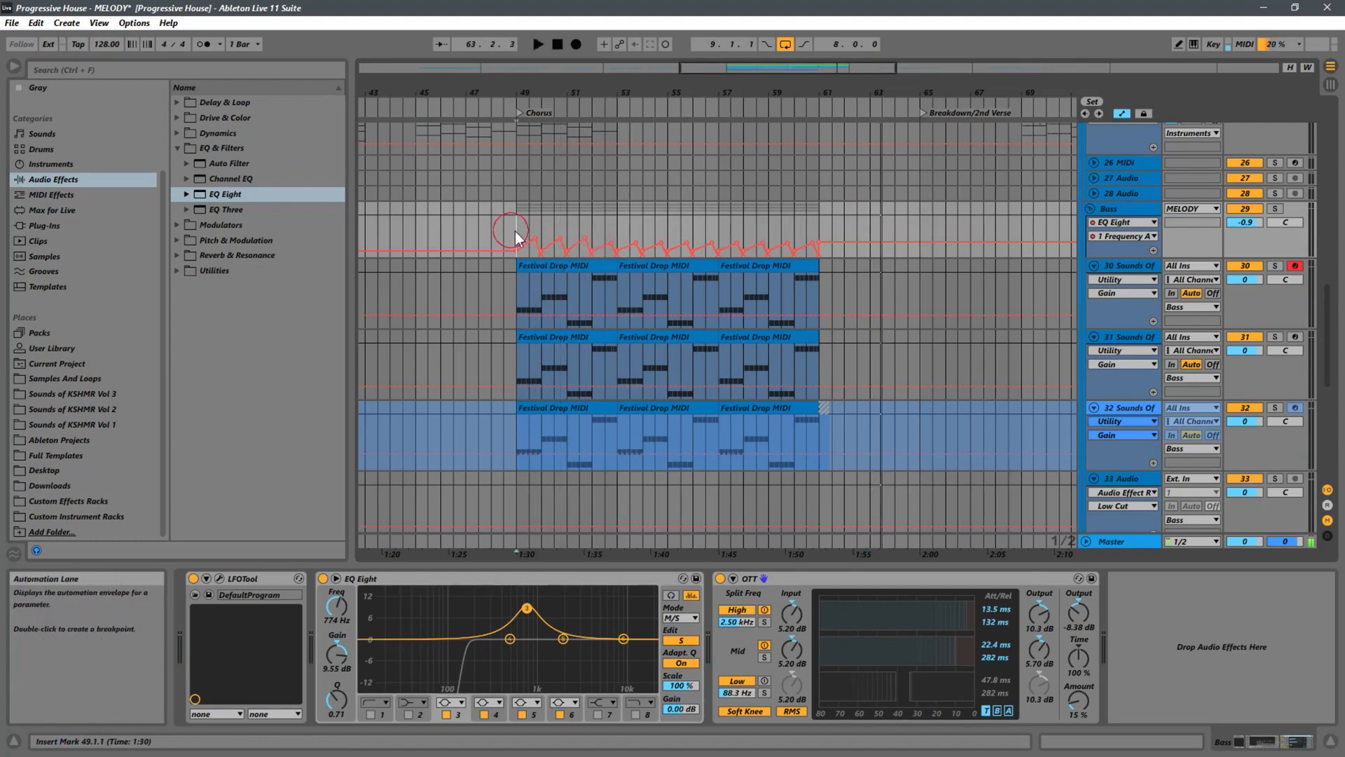
left_click(514, 233)
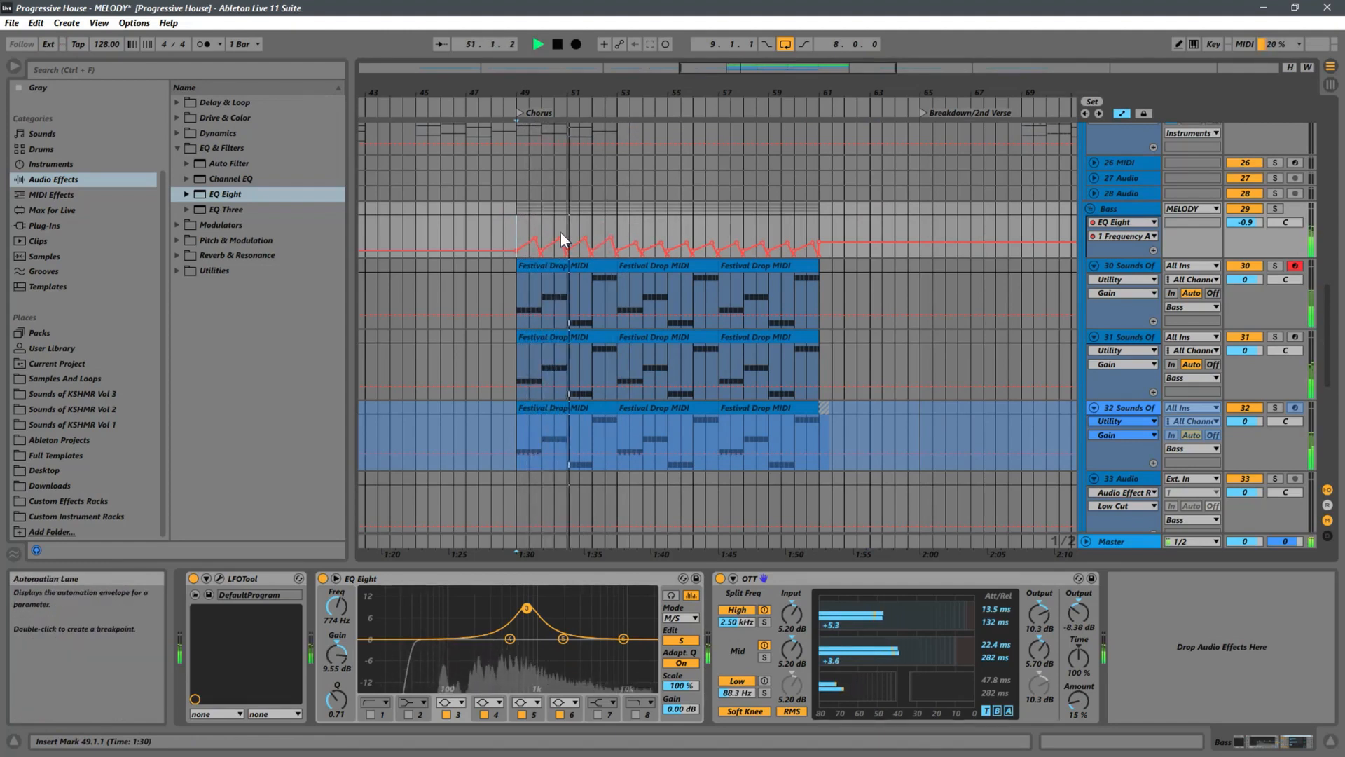
Step: Duplicate bars 49–53 of the Bass frequency automation twice, filling up to bar 61, and replay the chorus from bar 49
left_click_drag(521, 229, 617, 220)
key("ctrl+d")
key("ctrl+d")
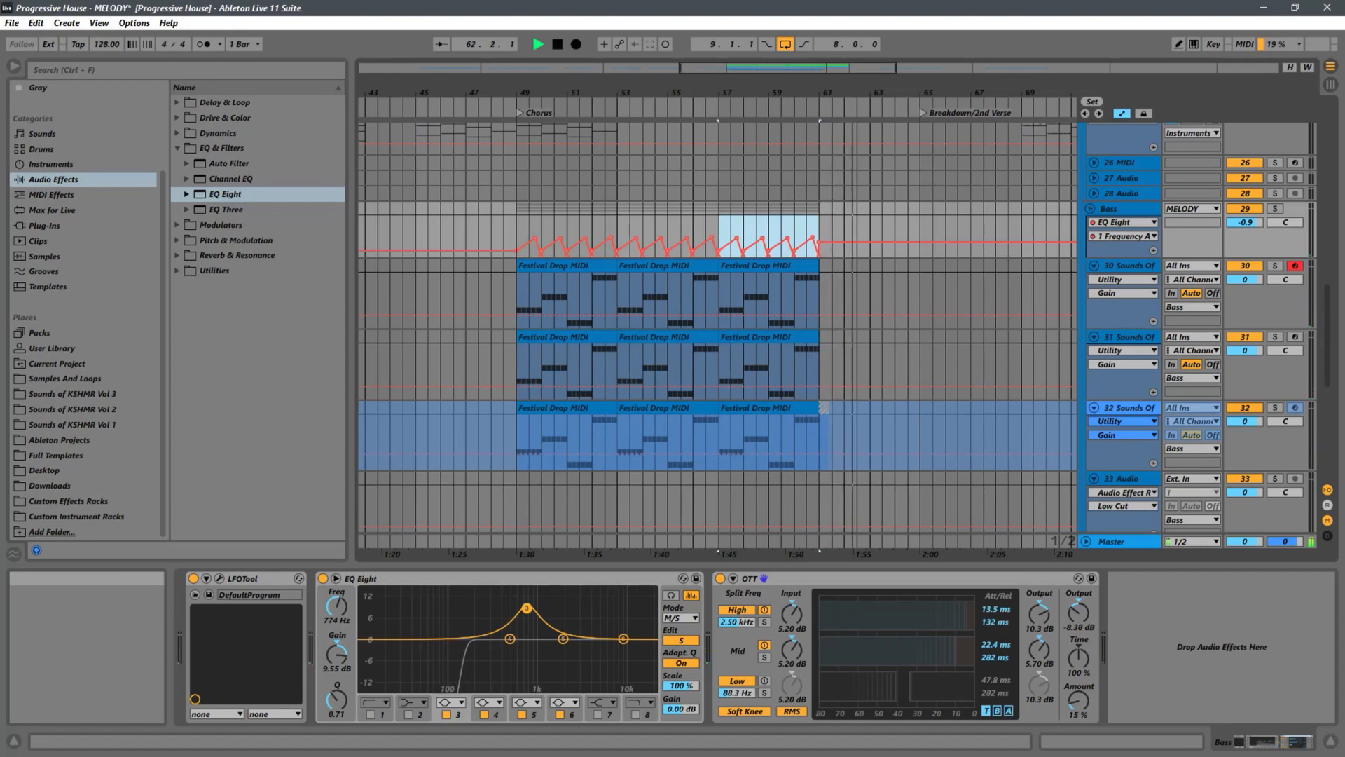
key("space")
key("space")
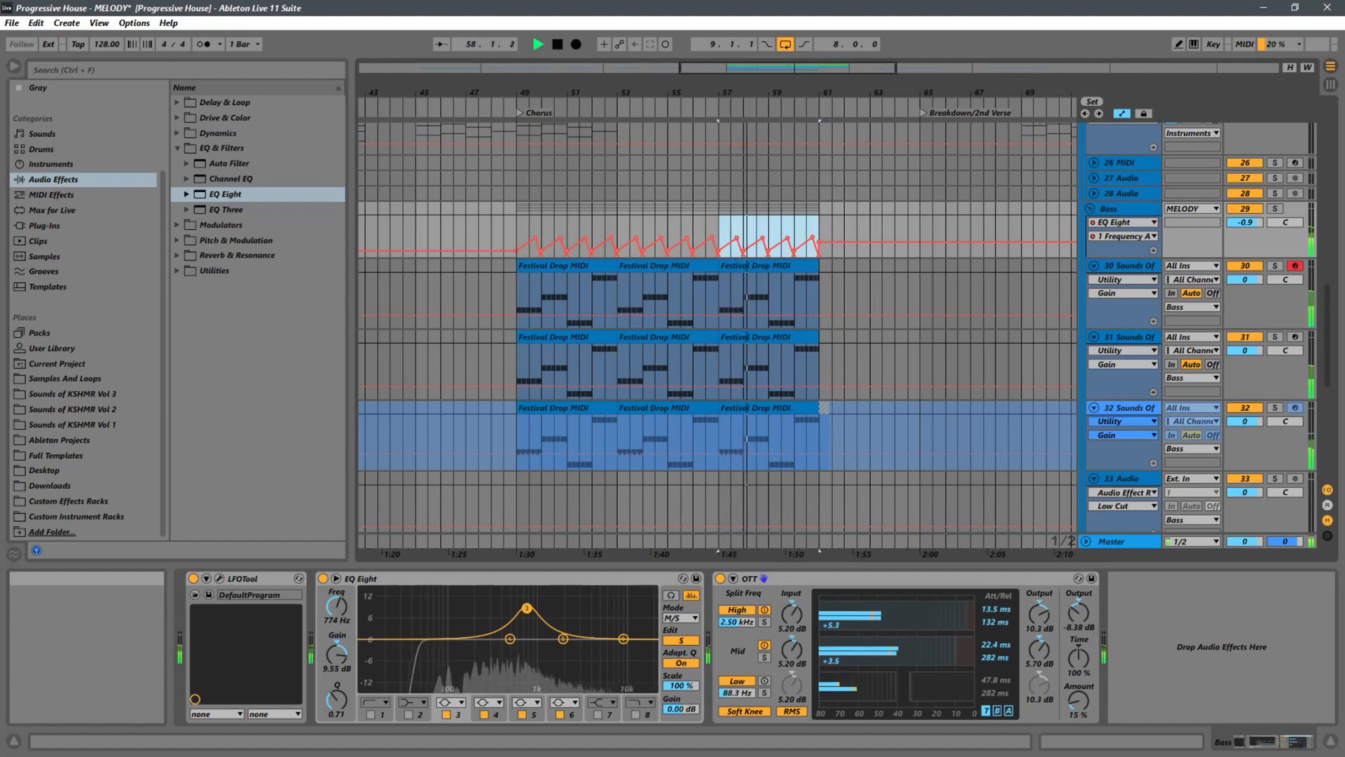
left_click(514, 283)
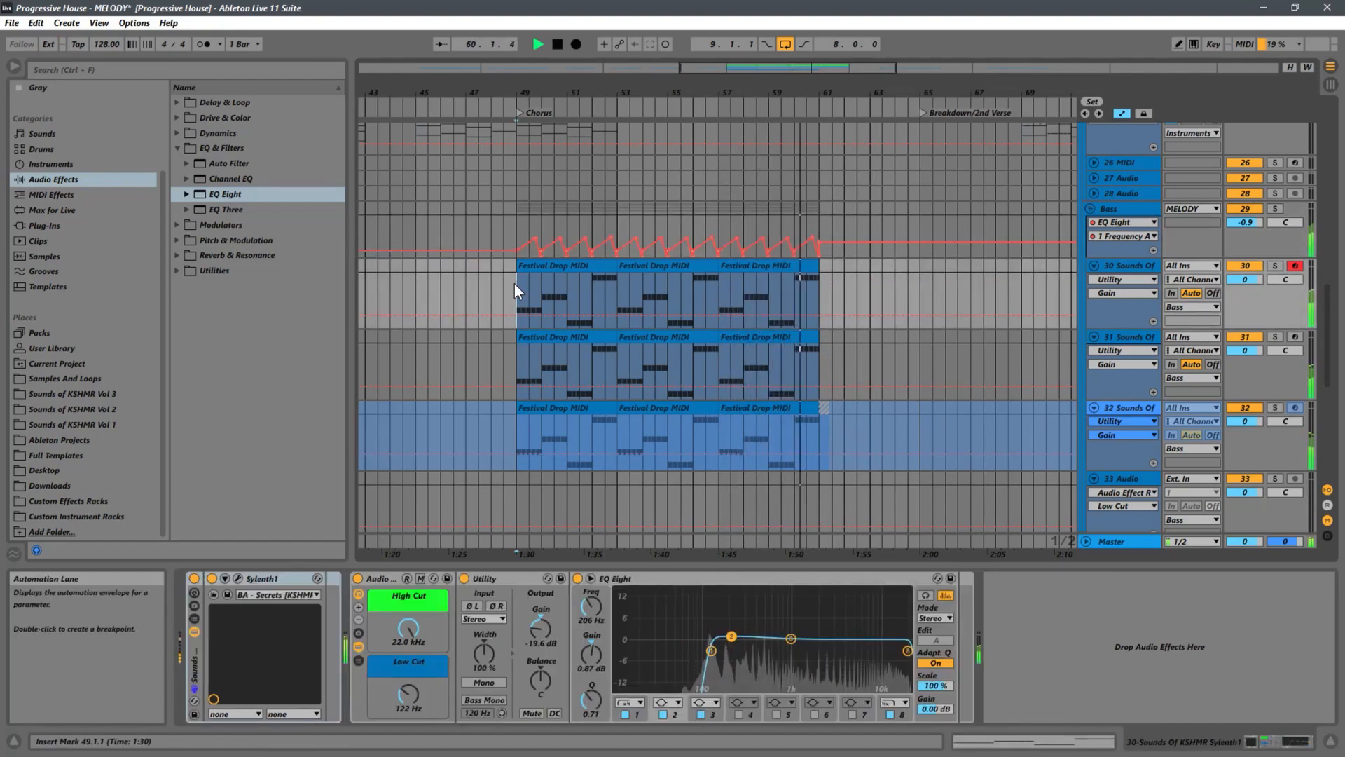
key("space")
key("space")
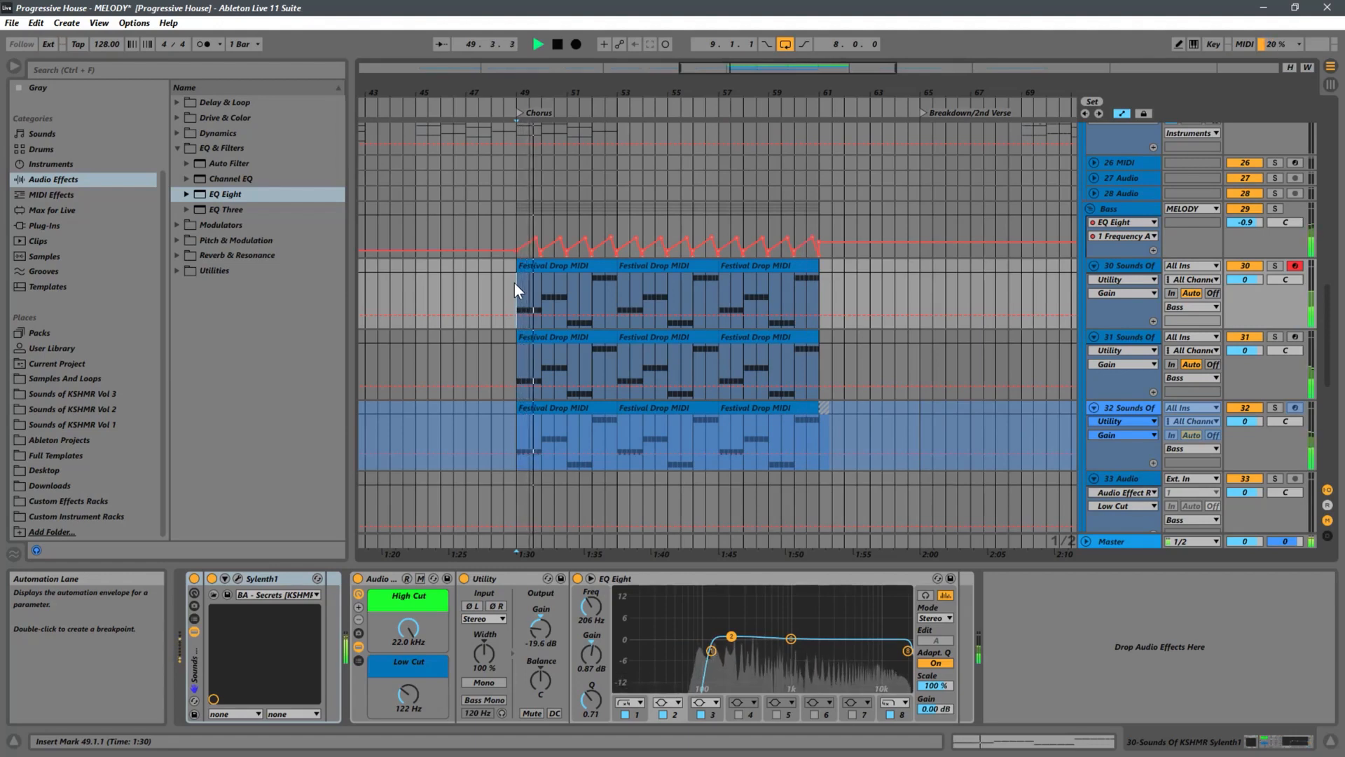
Step: Look over the tracks around the Bass group and place the insert marker at bar 49 on track 30
scroll(813, 297, "down", 5)
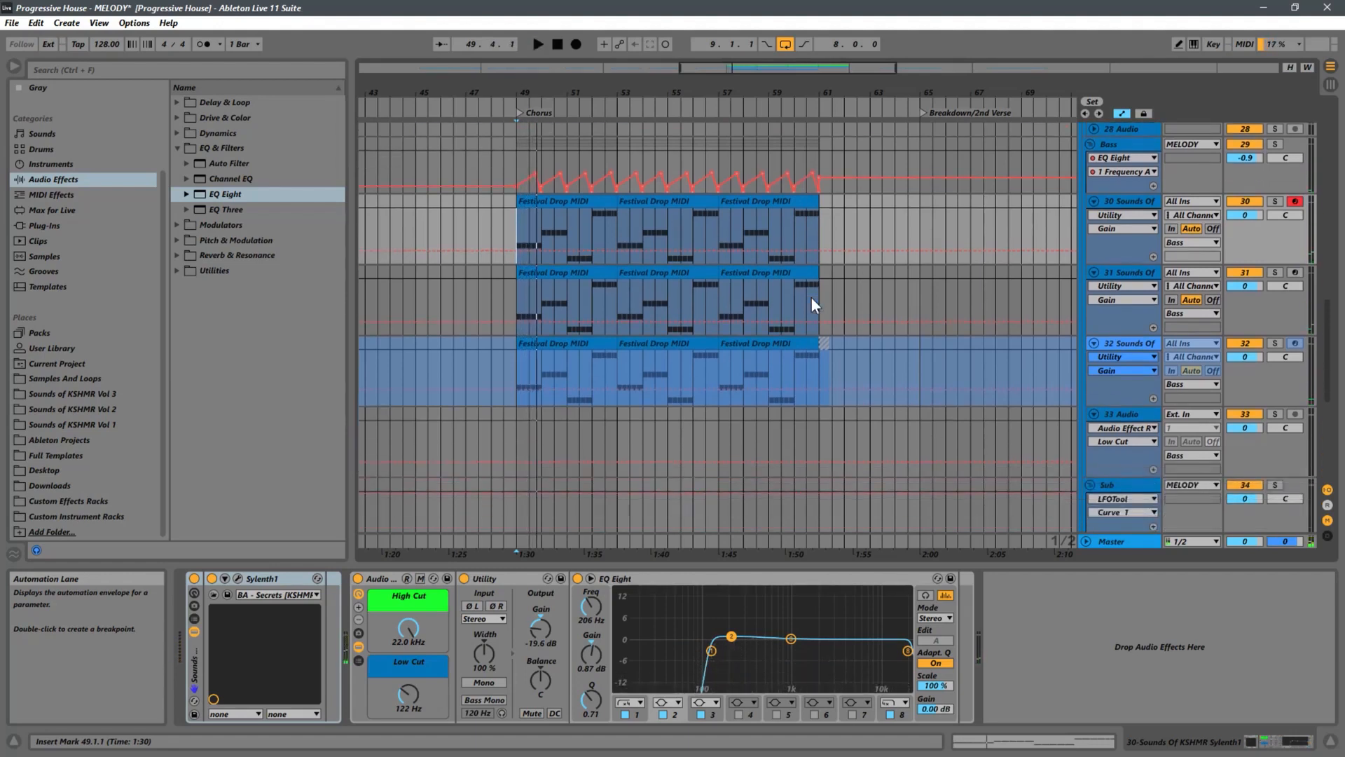
scroll(813, 298, "up", 4)
scroll(812, 297, "up", 4)
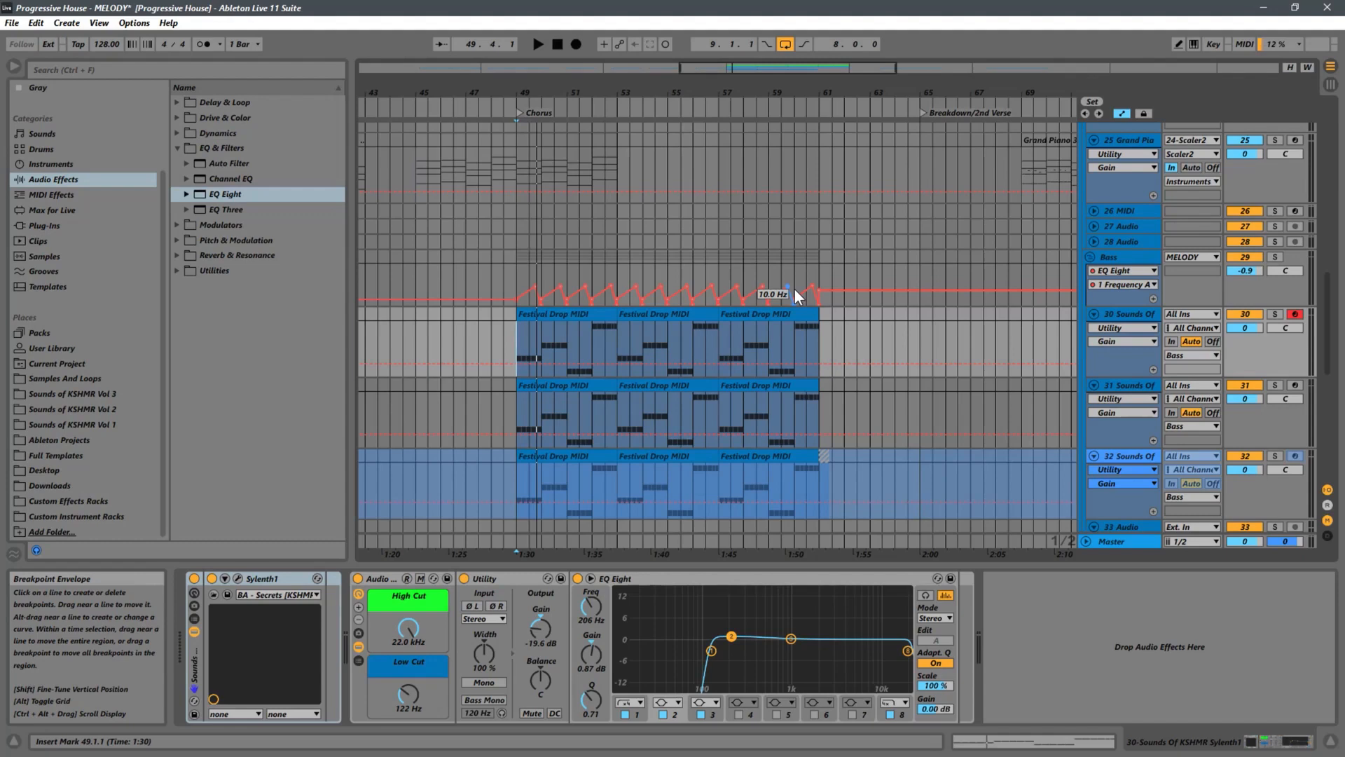
scroll(827, 319, "down", 8)
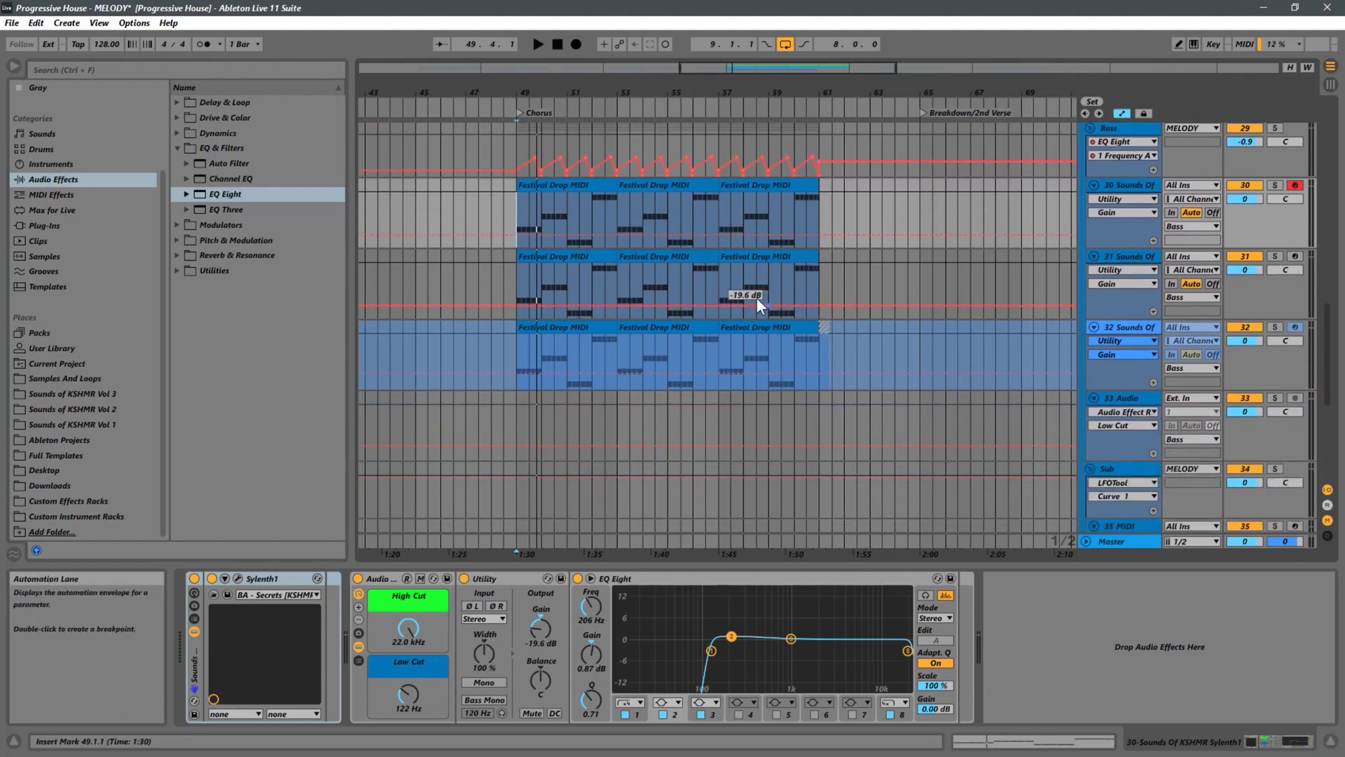
left_click(506, 223)
left_click(515, 222)
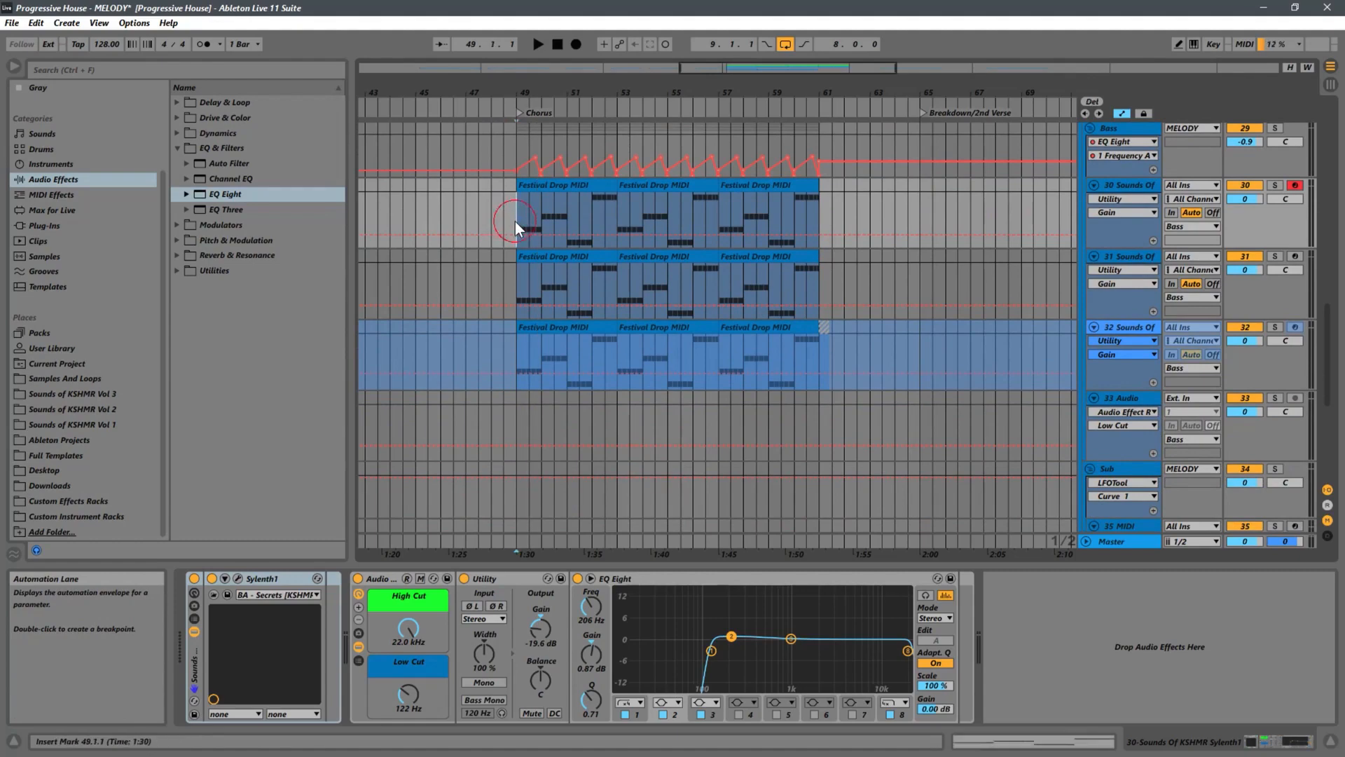